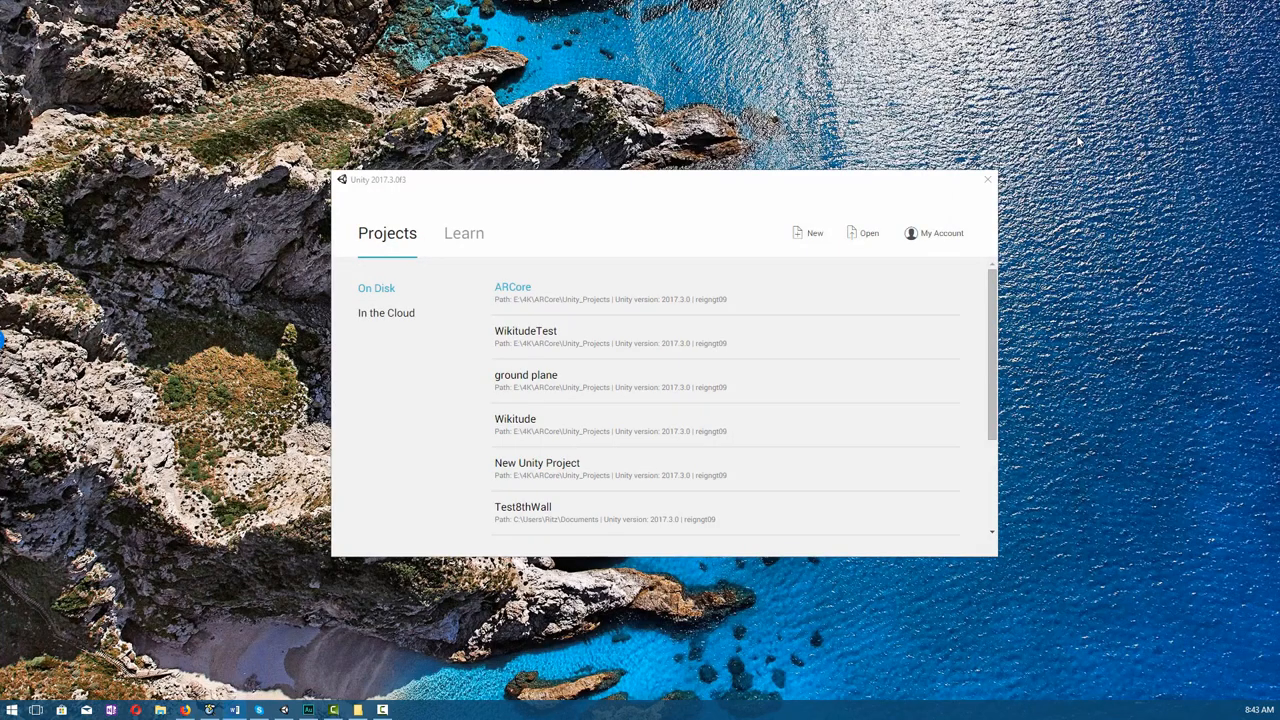
Step: Start a new Unity project from the launcher
{"action": "left_click", "coordinate": [805, 238]}
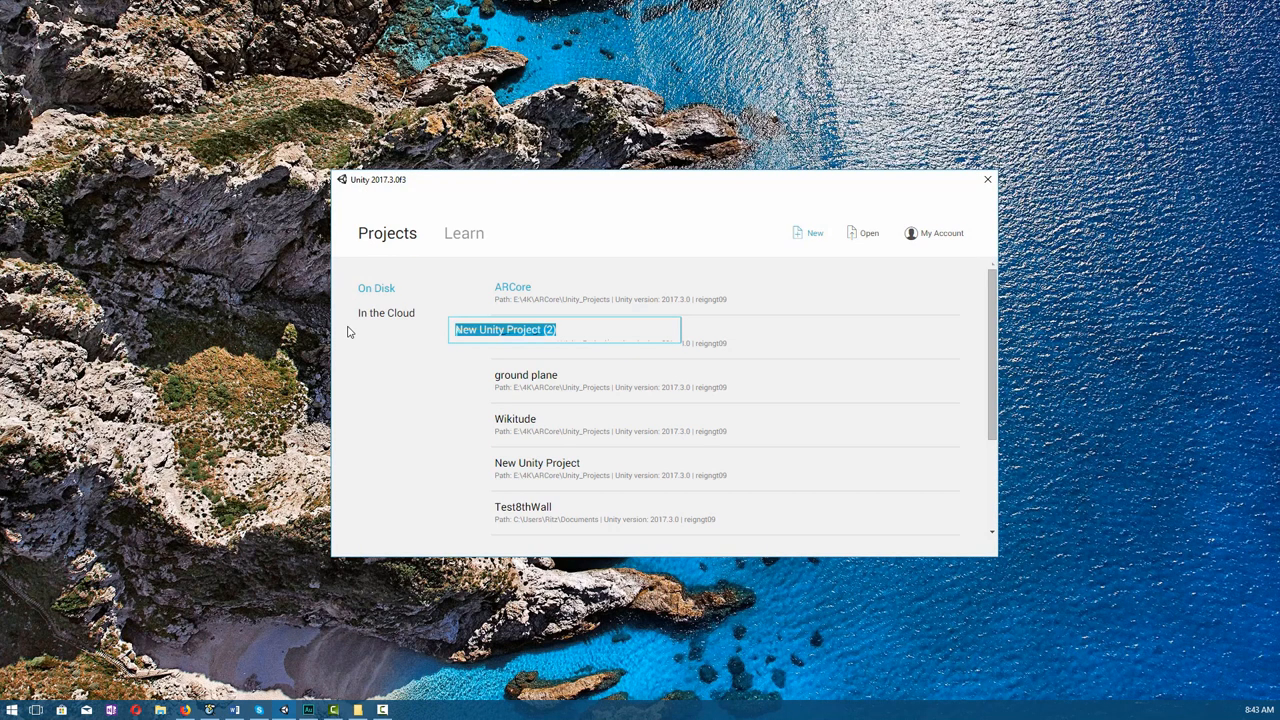
{"action": "type", "text": "H"}
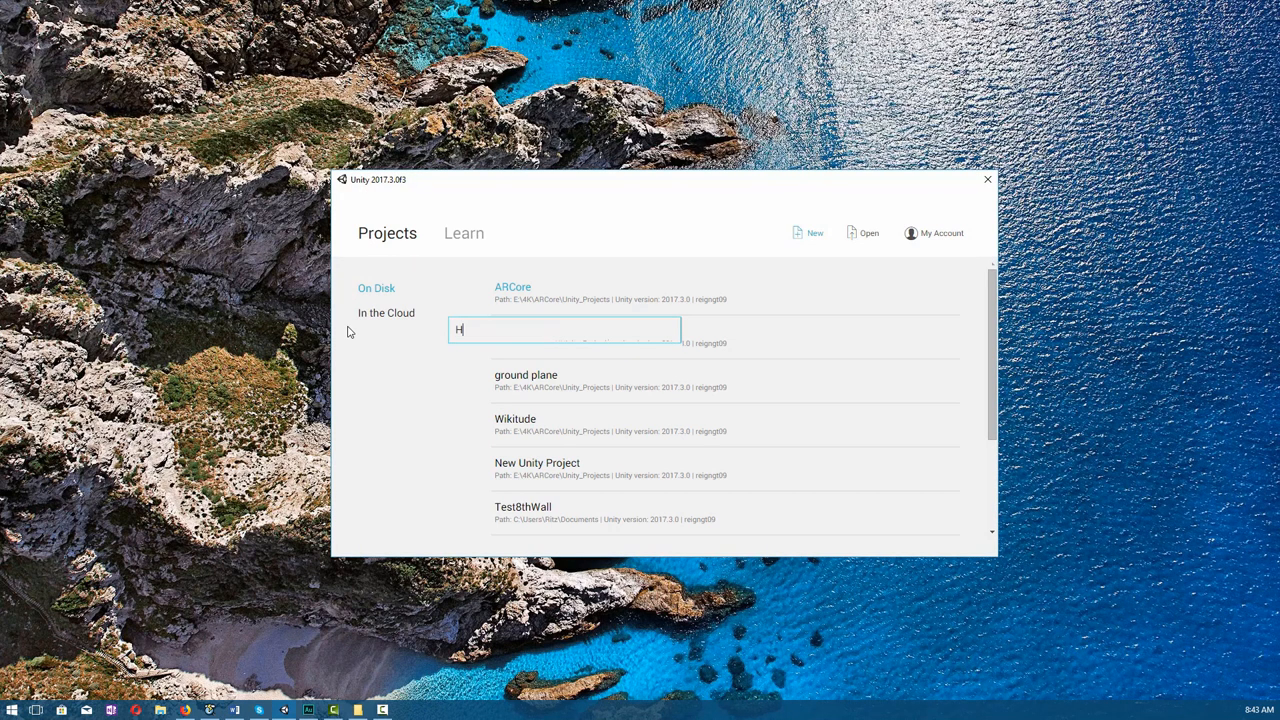
{"action": "type", "text": "elloARCore"}
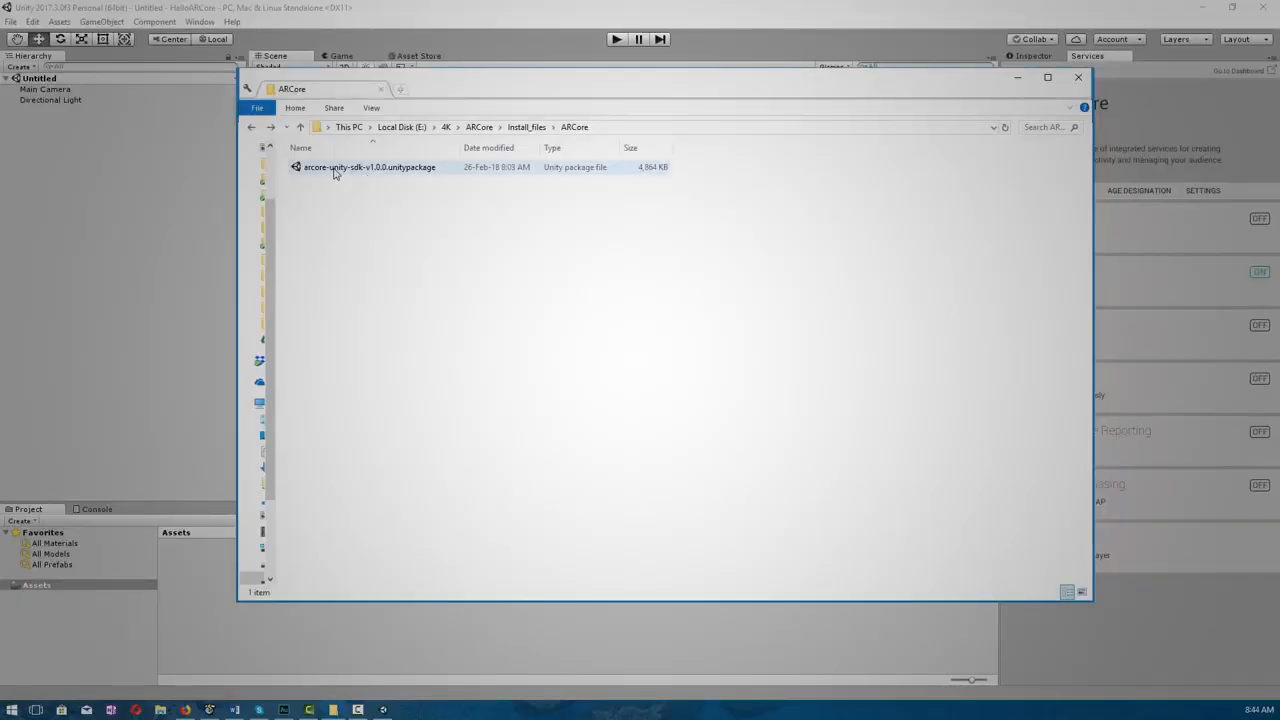
Step: Drag the arcore-unity-sdk-v1.0.0 package into the Project panel and import all its contents
{"action": "left_click_drag", "start_coordinate": [336, 168], "coordinate": [51, 589]}
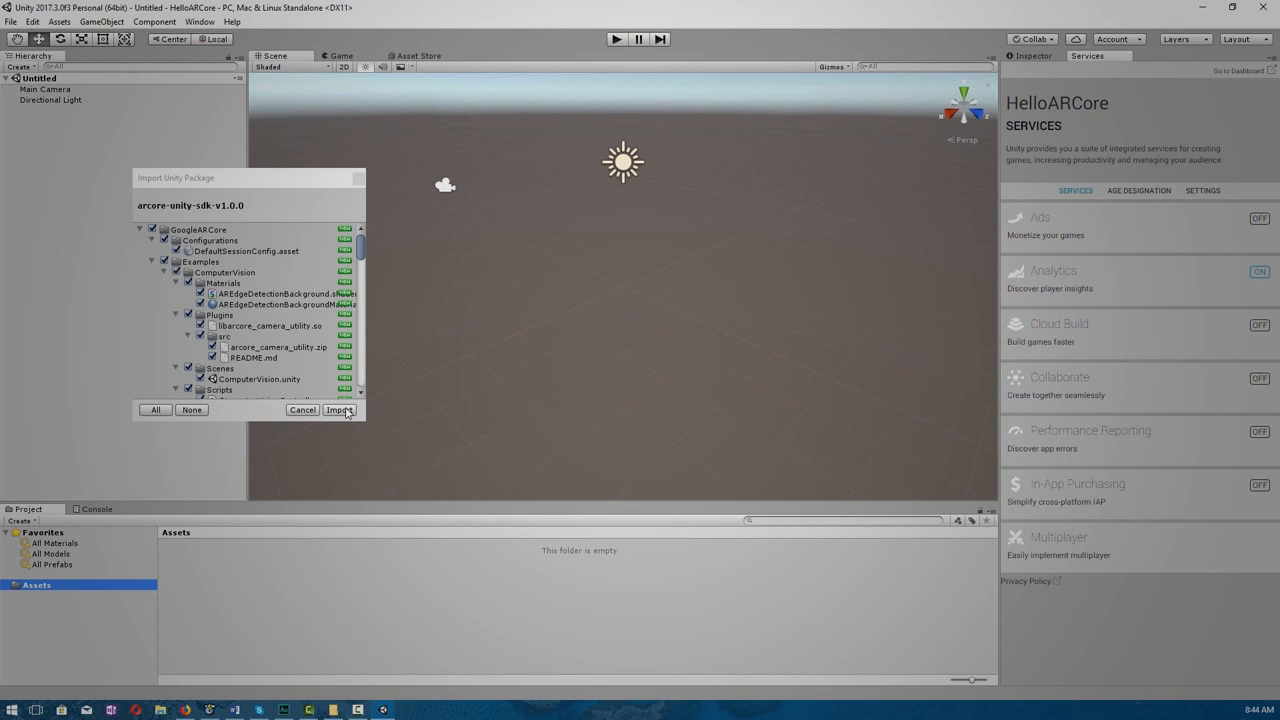
{"action": "left_click", "coordinate": [340, 410]}
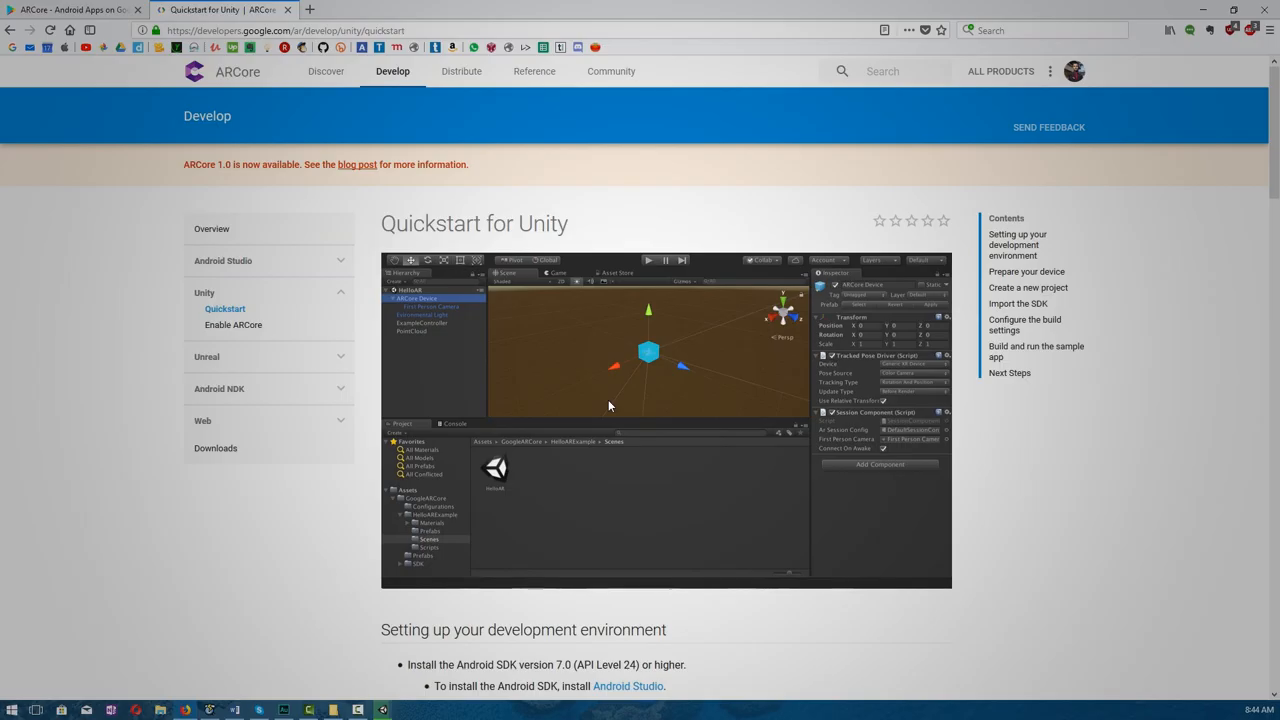
{"action": "scroll", "coordinate": [608, 399], "scroll_direction": "down", "scroll_amount": 2}
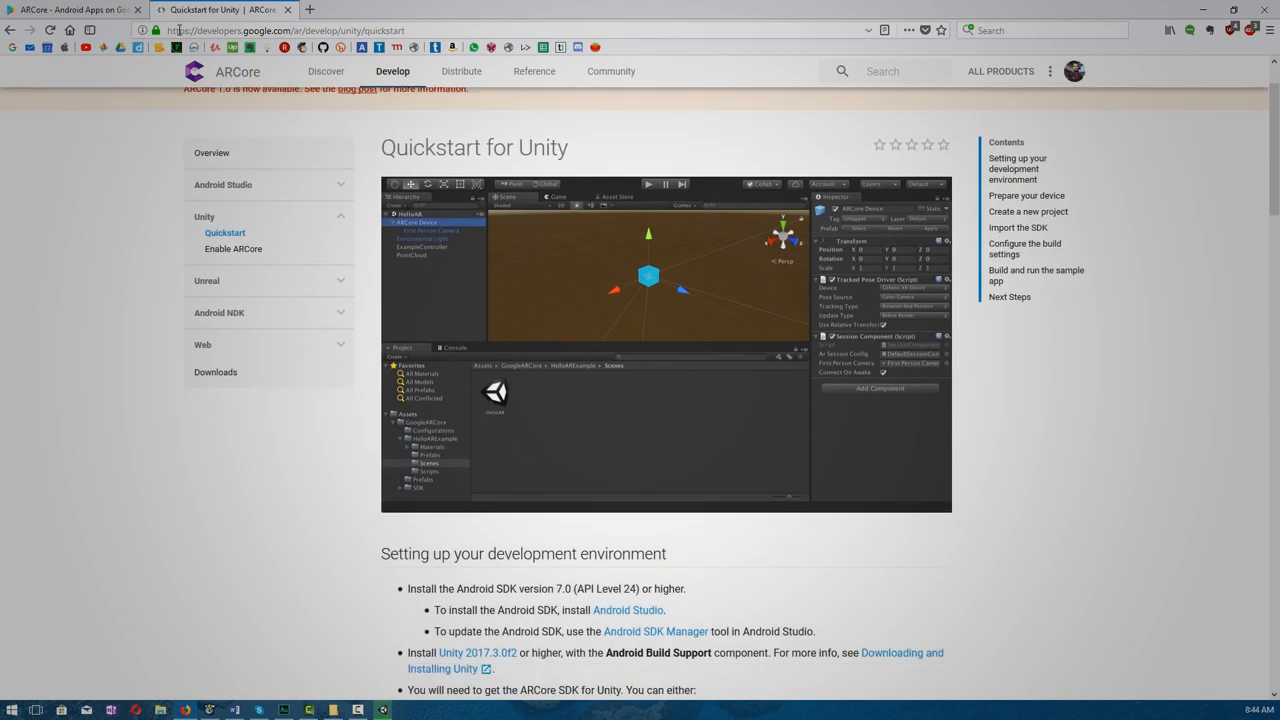
{"action": "scroll", "coordinate": [272, 84], "scroll_direction": "up", "scroll_amount": 2}
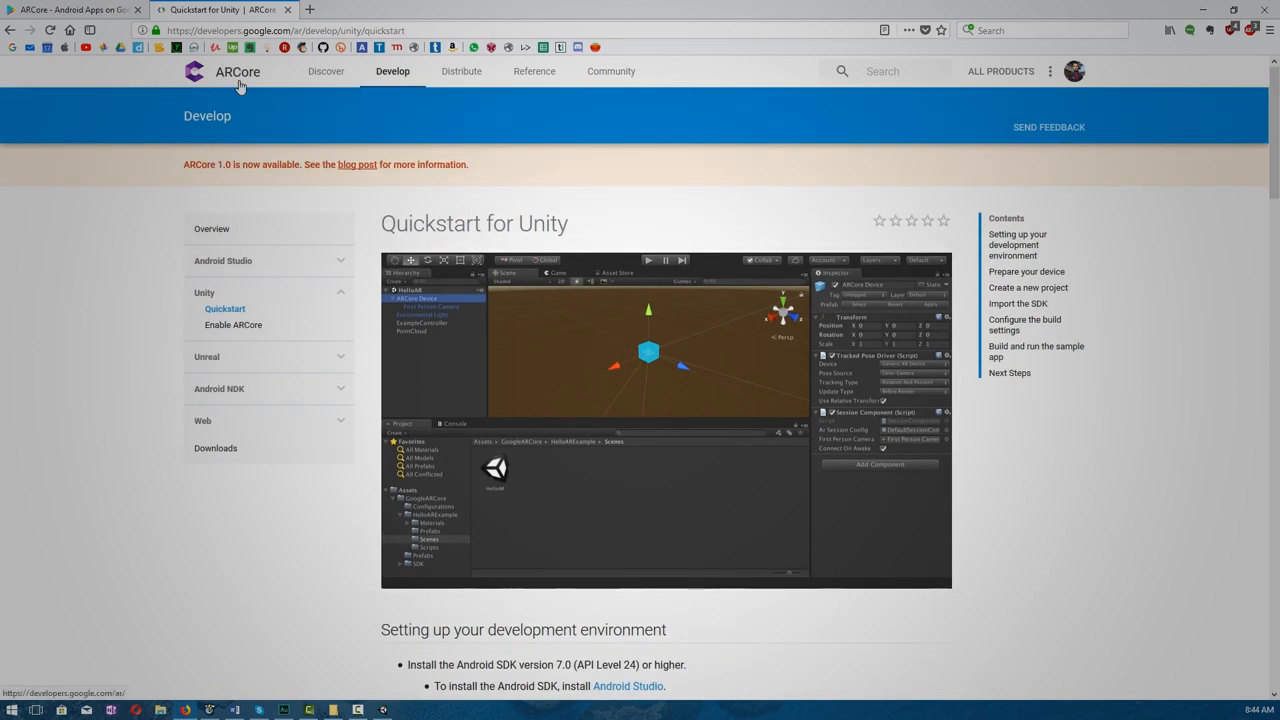
{"action": "scroll", "coordinate": [789, 298], "scroll_direction": "down", "scroll_amount": 5}
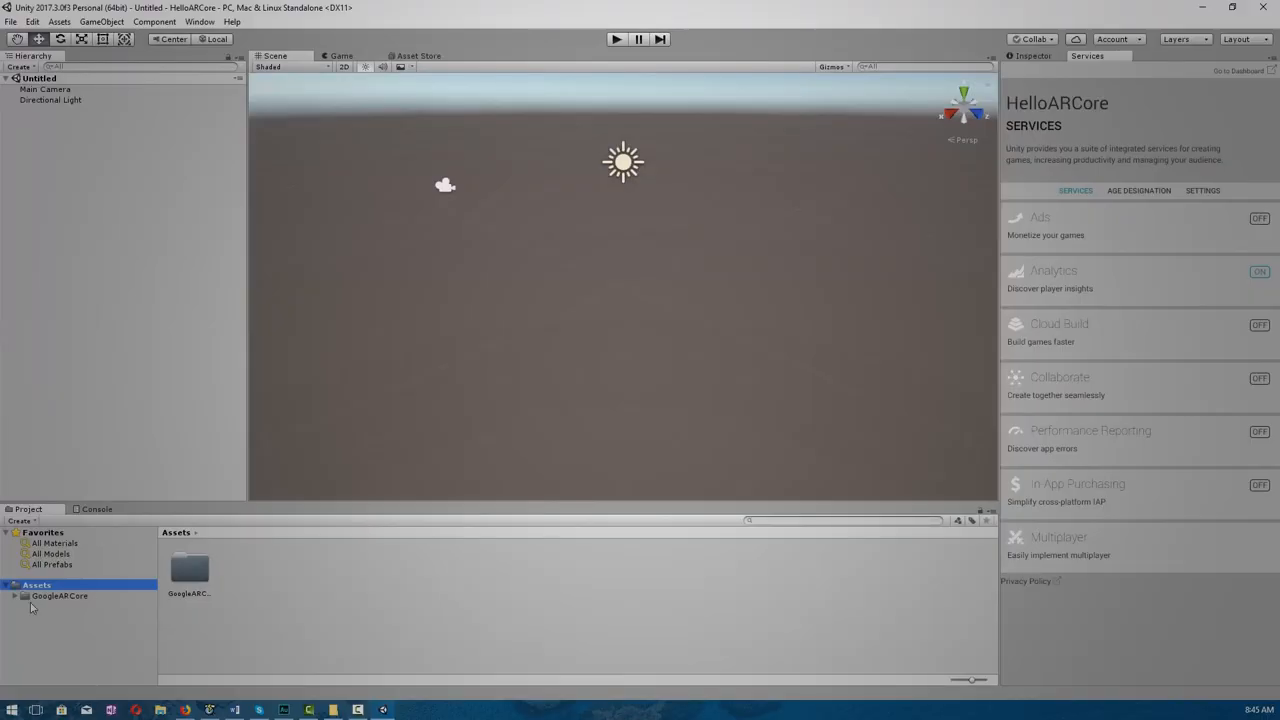
Step: Locate GoogleARCore > Examples > HelloAR > Scenes and load the HelloAR scene into the Hierarchy
{"action": "left_click", "coordinate": [14, 596]}
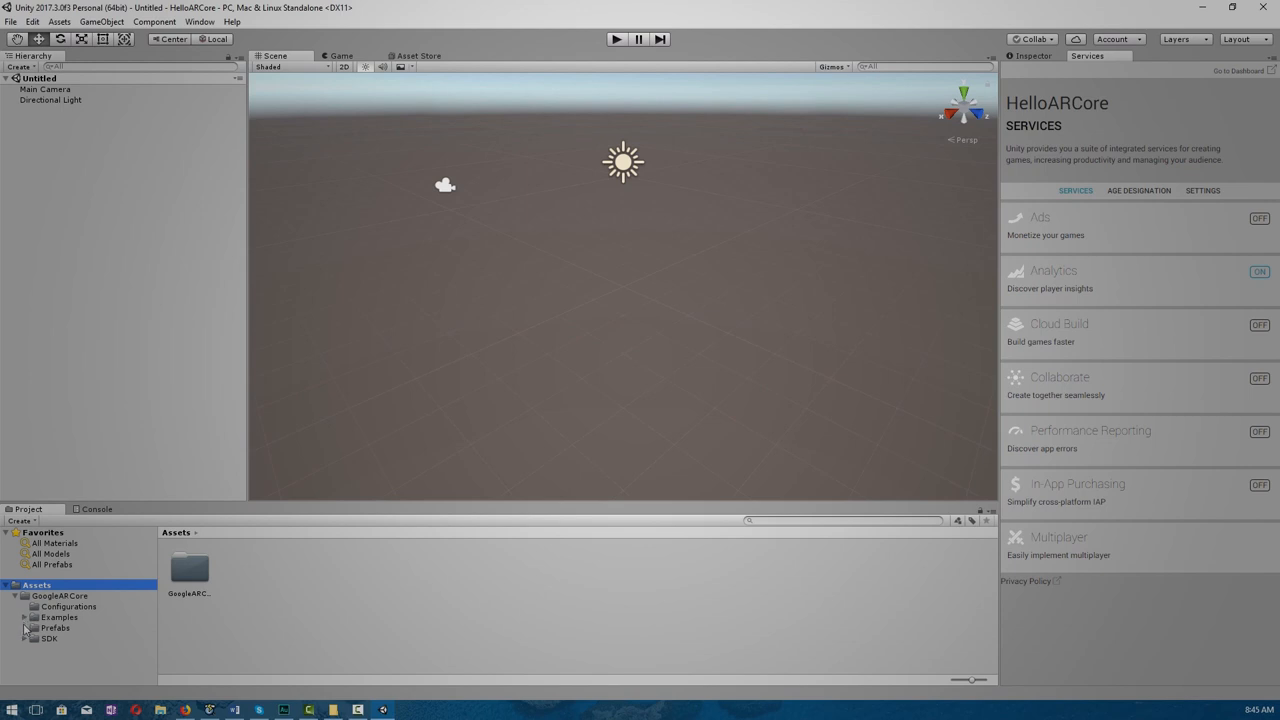
{"action": "left_click", "coordinate": [25, 618]}
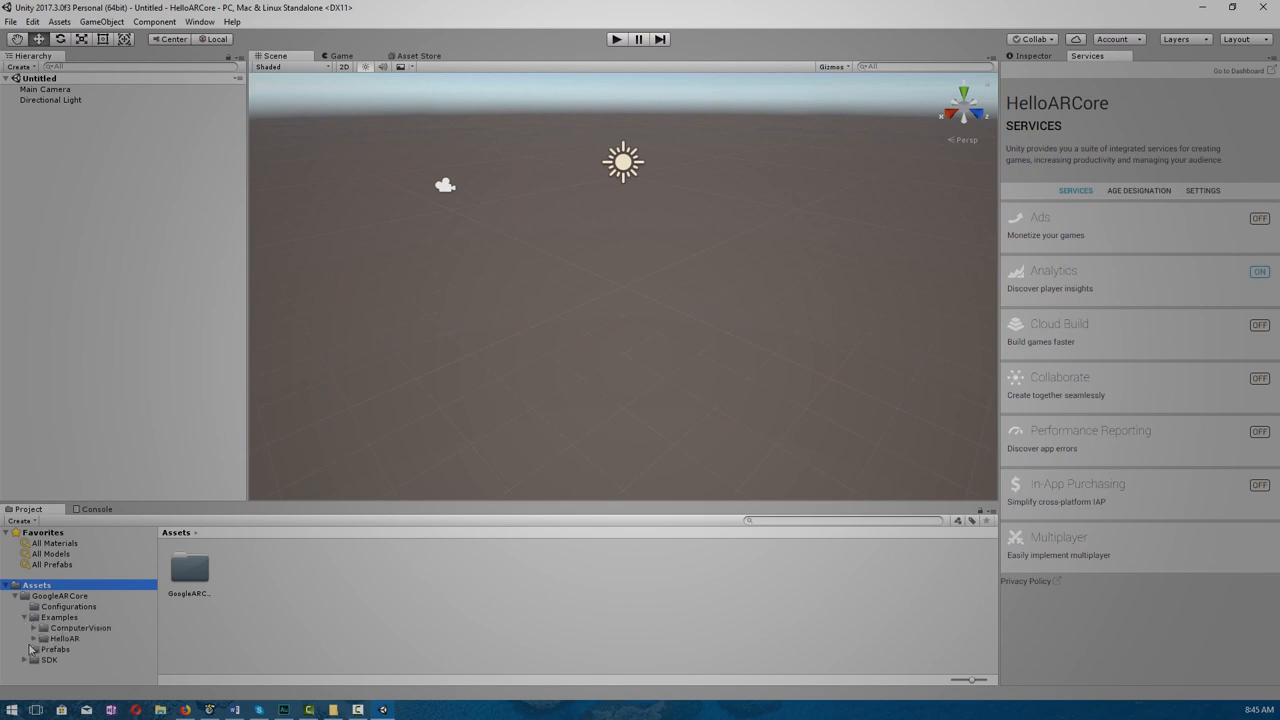
{"action": "left_click", "coordinate": [34, 639]}
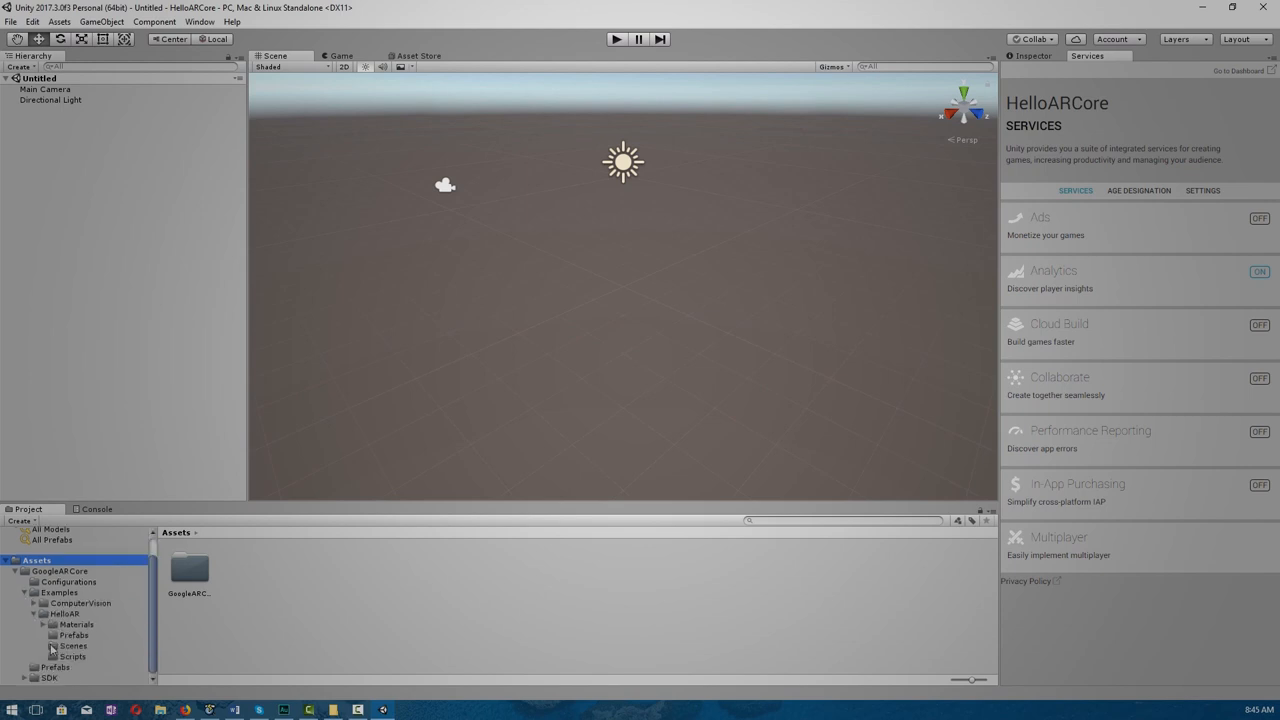
{"action": "left_click", "coordinate": [72, 646]}
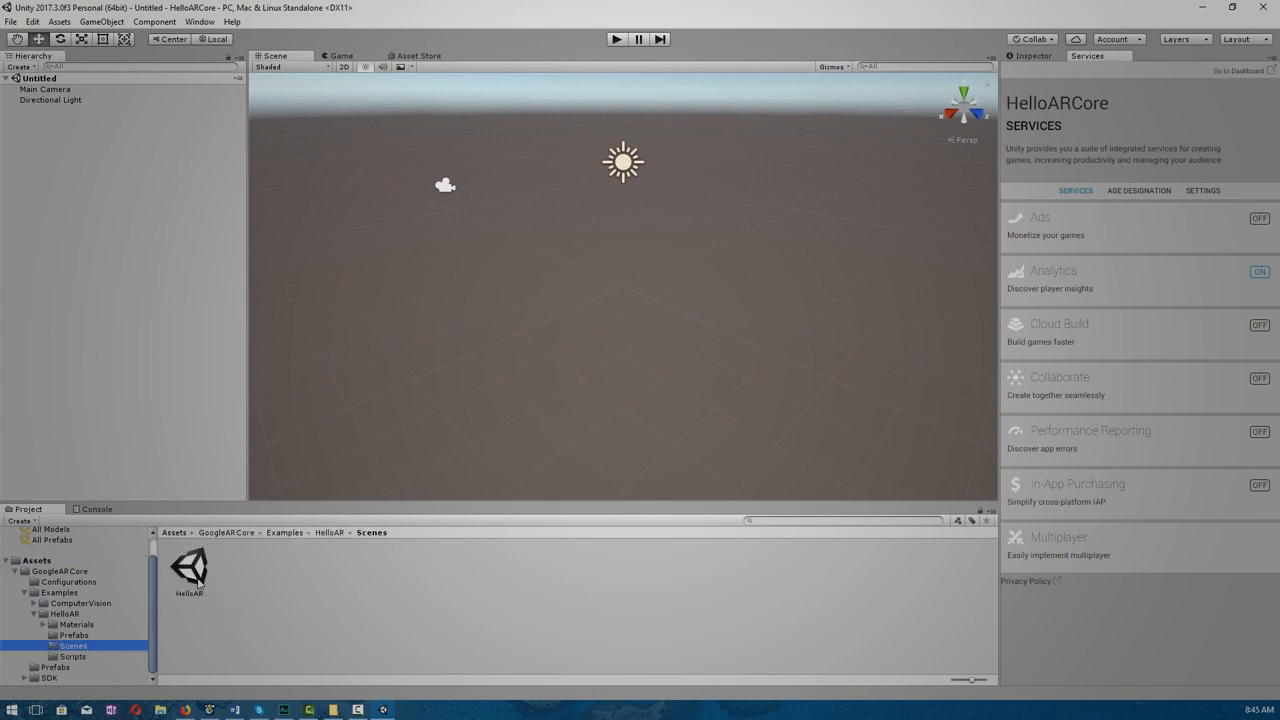
{"action": "left_click_drag", "start_coordinate": [190, 570], "coordinate": [145, 397]}
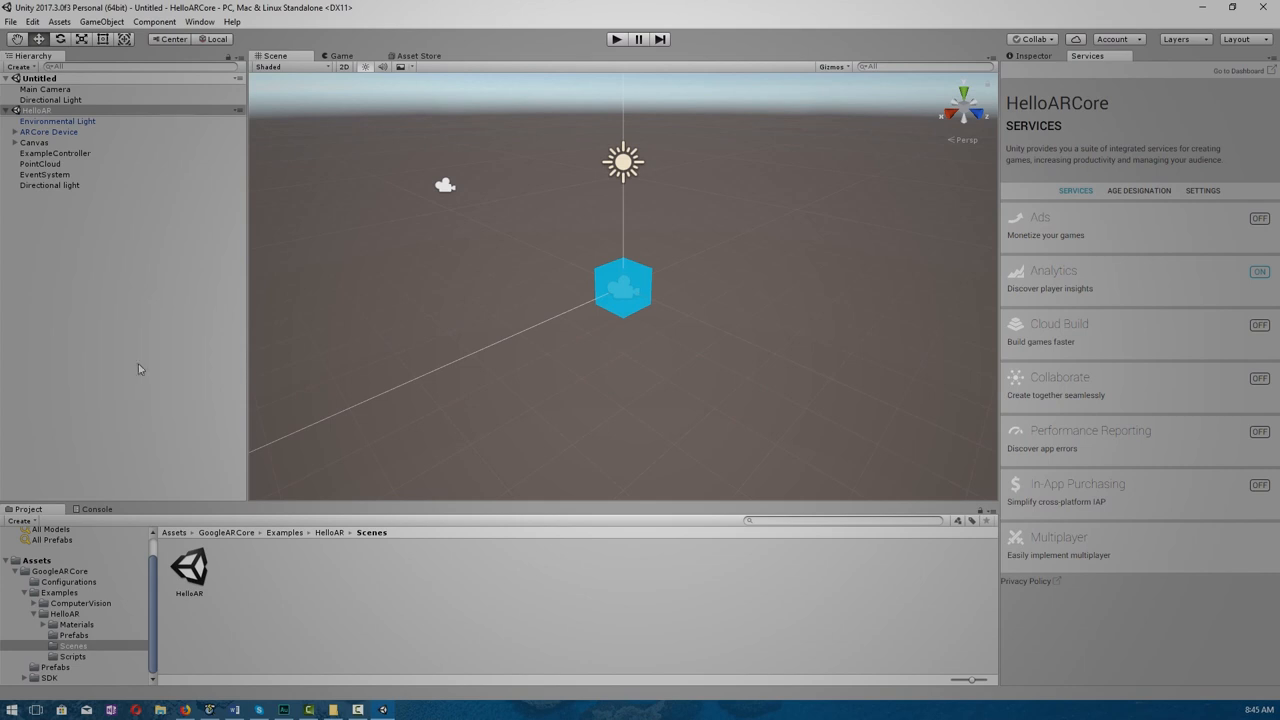
Step: Remove the empty Untitled scene so only HelloAR stays loaded
{"action": "right_click", "coordinate": [40, 78]}
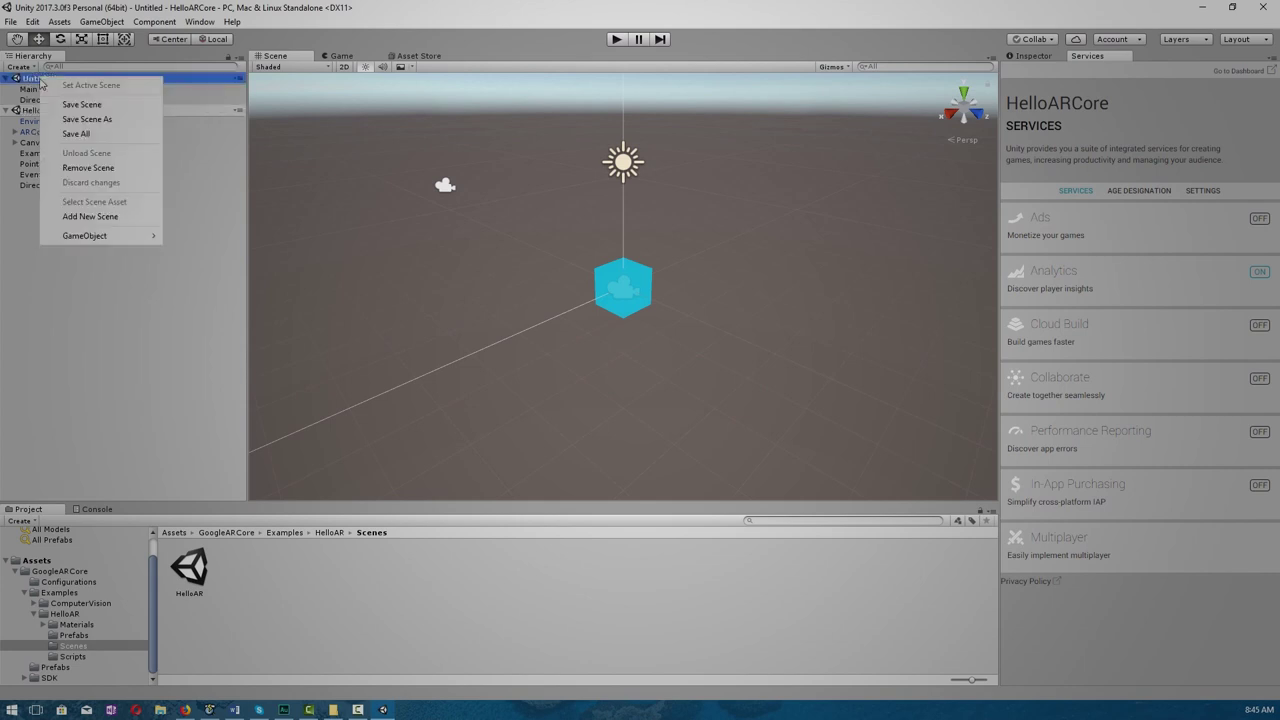
{"action": "left_click", "coordinate": [103, 168]}
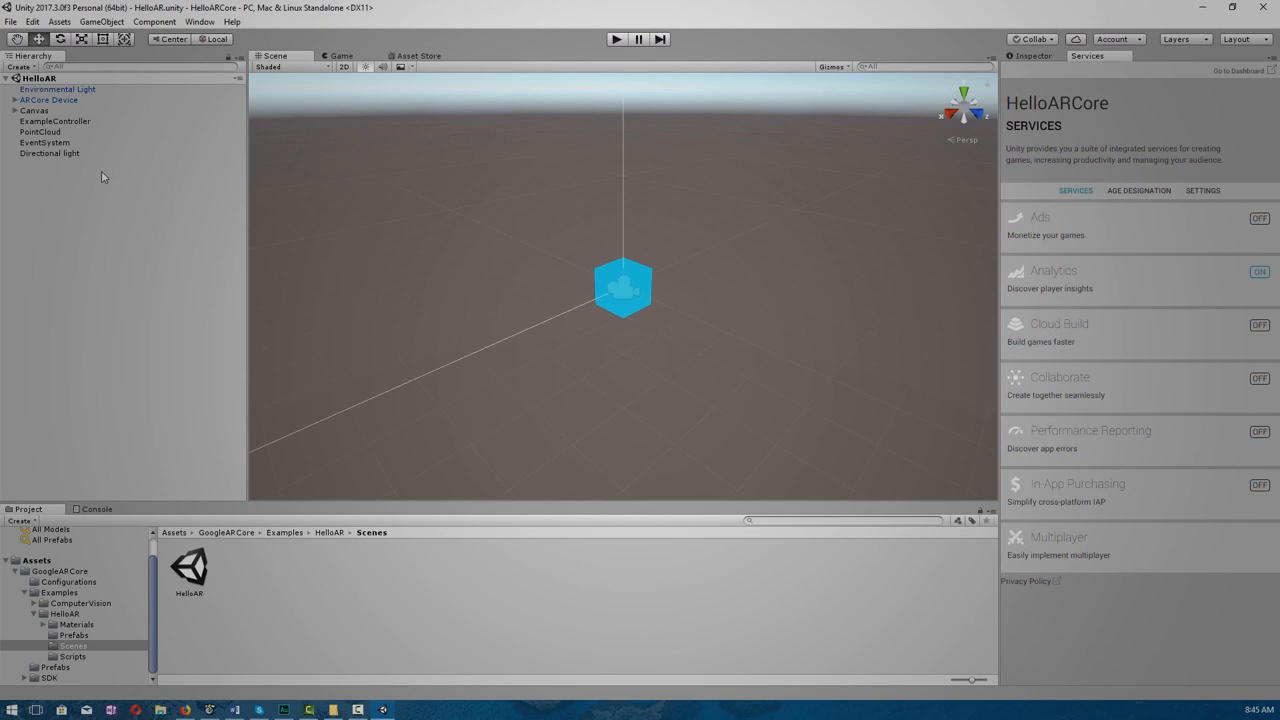
{"action": "left_click", "coordinate": [10, 21]}
Step: In Build Settings choose Android as the platform and show its Player Settings
{"action": "left_click", "coordinate": [47, 153]}
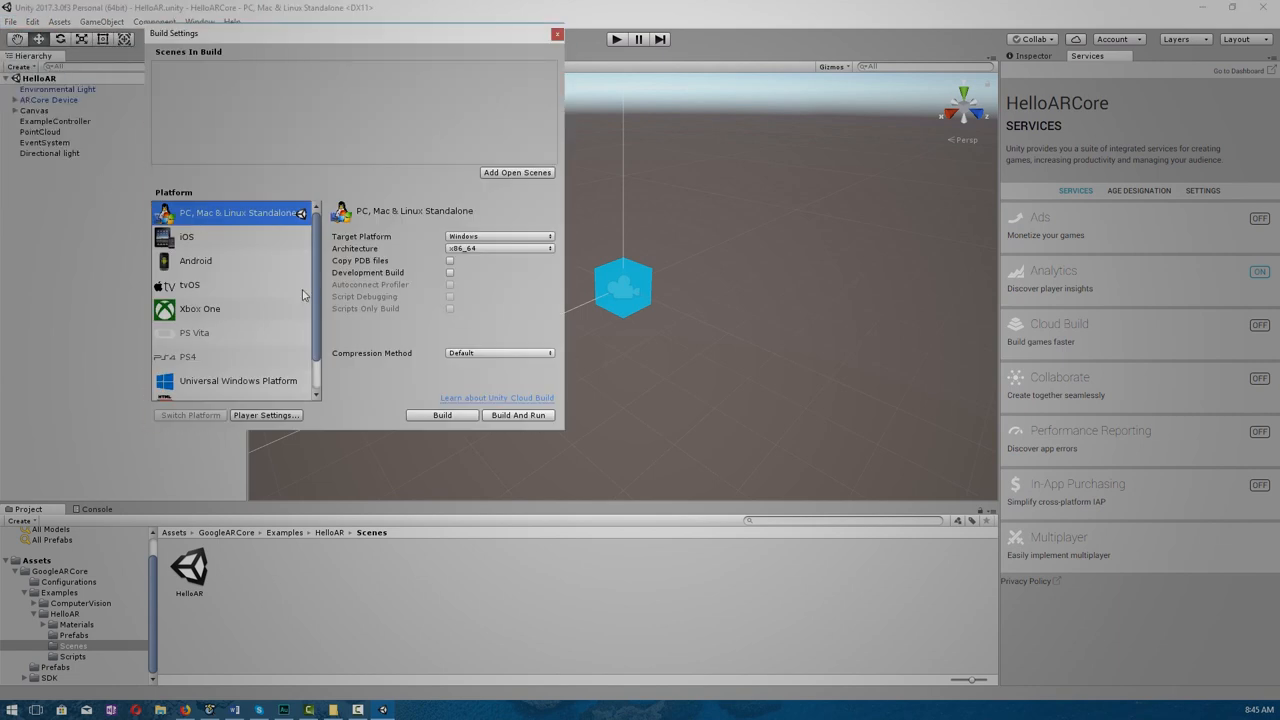
{"action": "left_click", "coordinate": [195, 261]}
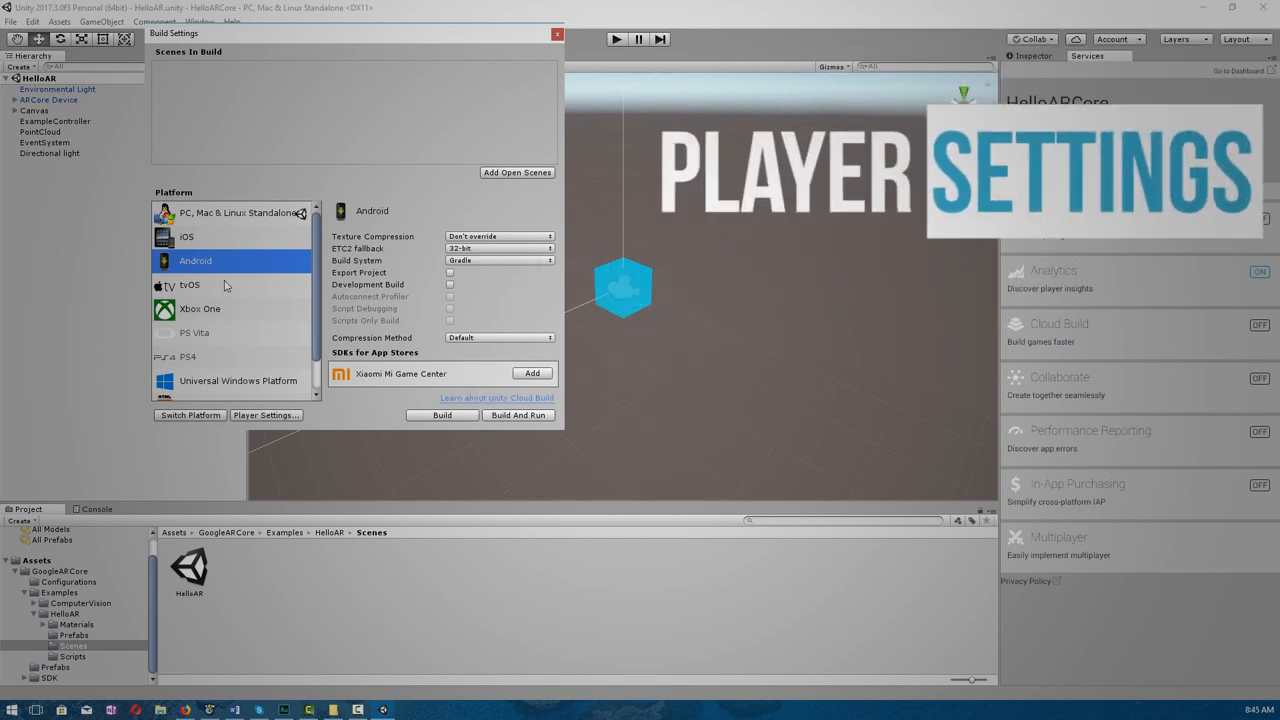
{"action": "left_click", "coordinate": [265, 415]}
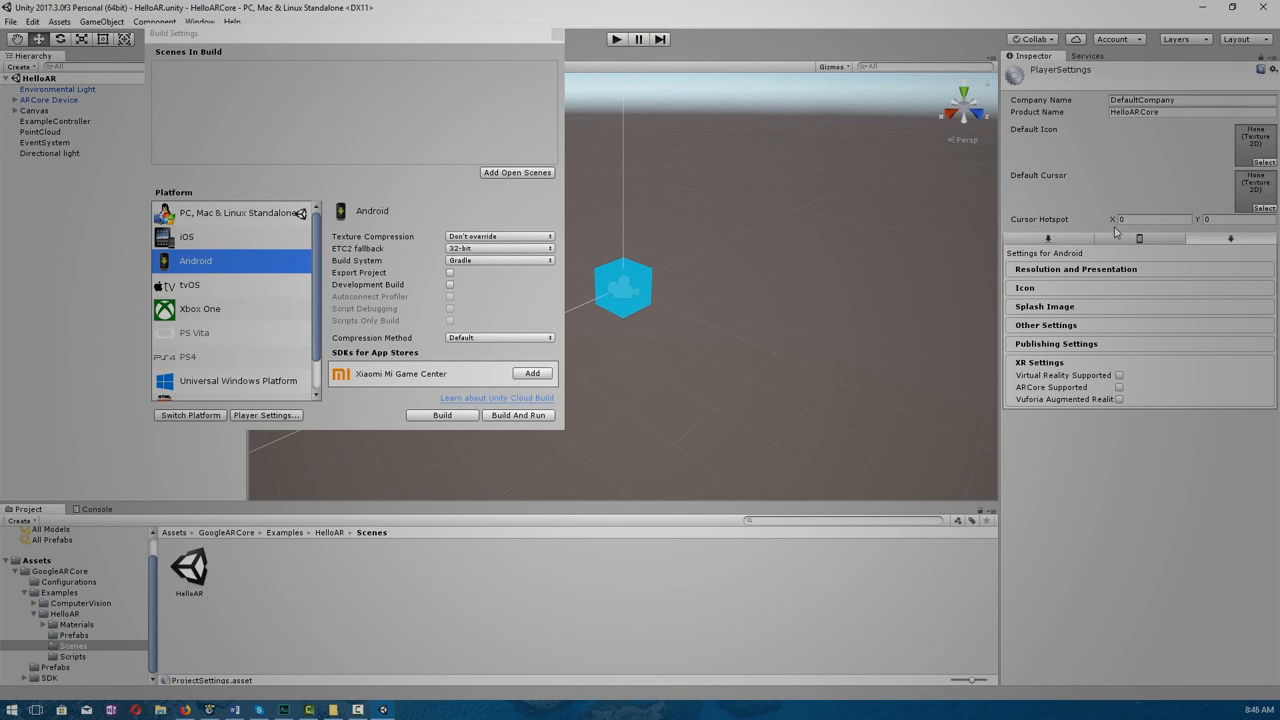
Step: In Other Settings disable multithreaded rendering and set the package name to com.arduinostartups.helloar
{"action": "left_click", "coordinate": [1093, 328]}
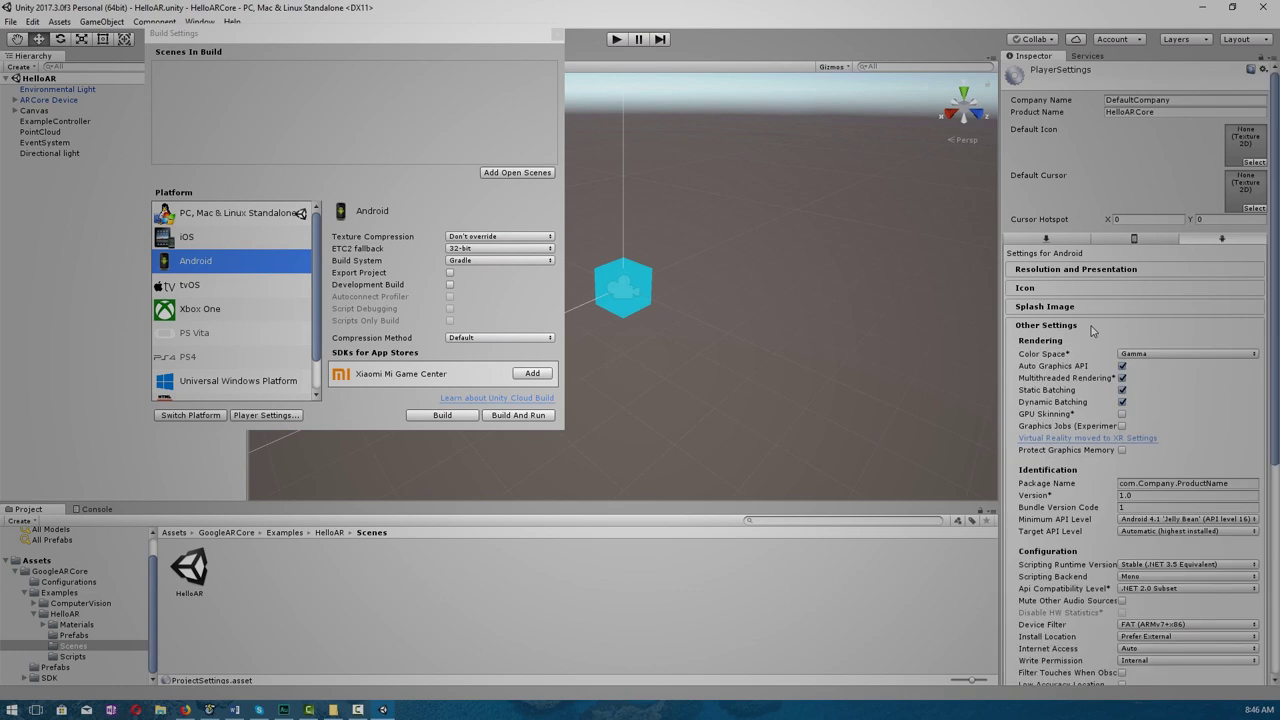
{"action": "left_click", "coordinate": [1120, 378]}
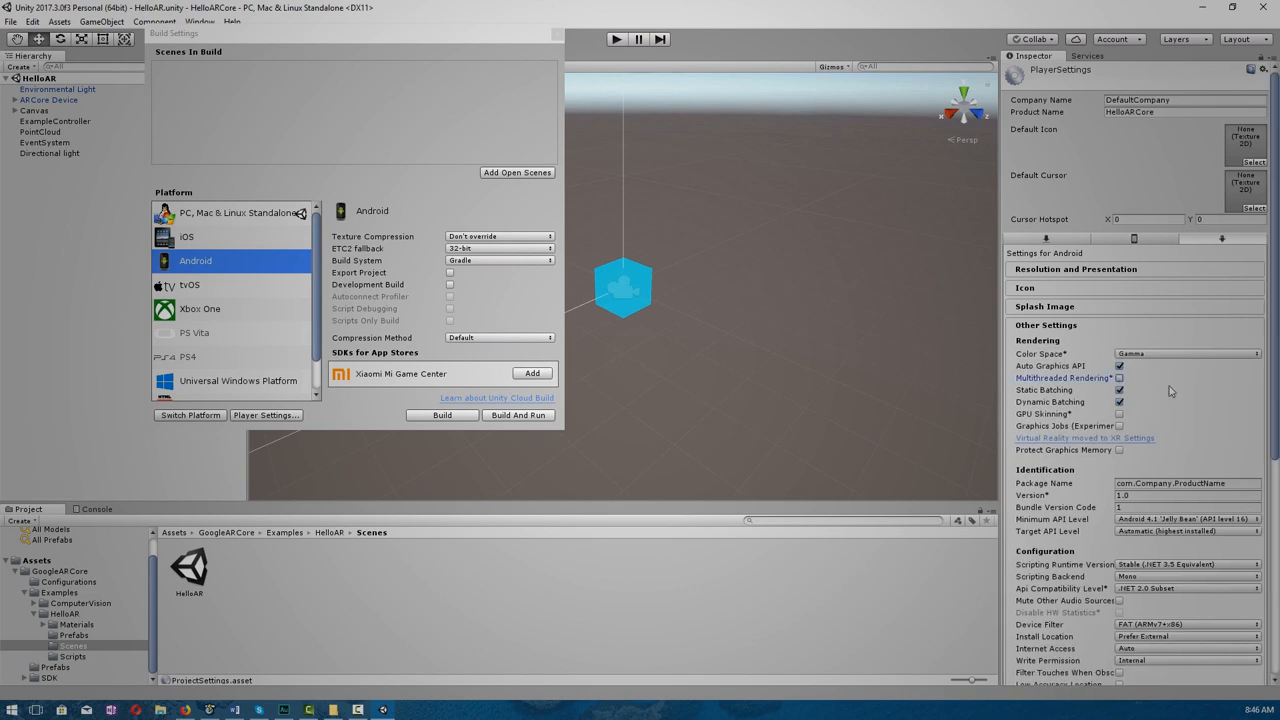
{"action": "scroll", "coordinate": [1130, 390], "scroll_direction": "down", "scroll_amount": 2}
{"action": "left_click", "coordinate": [1140, 404]}
{"action": "left_click_drag", "start_coordinate": [1226, 403], "coordinate": [1136, 404]}
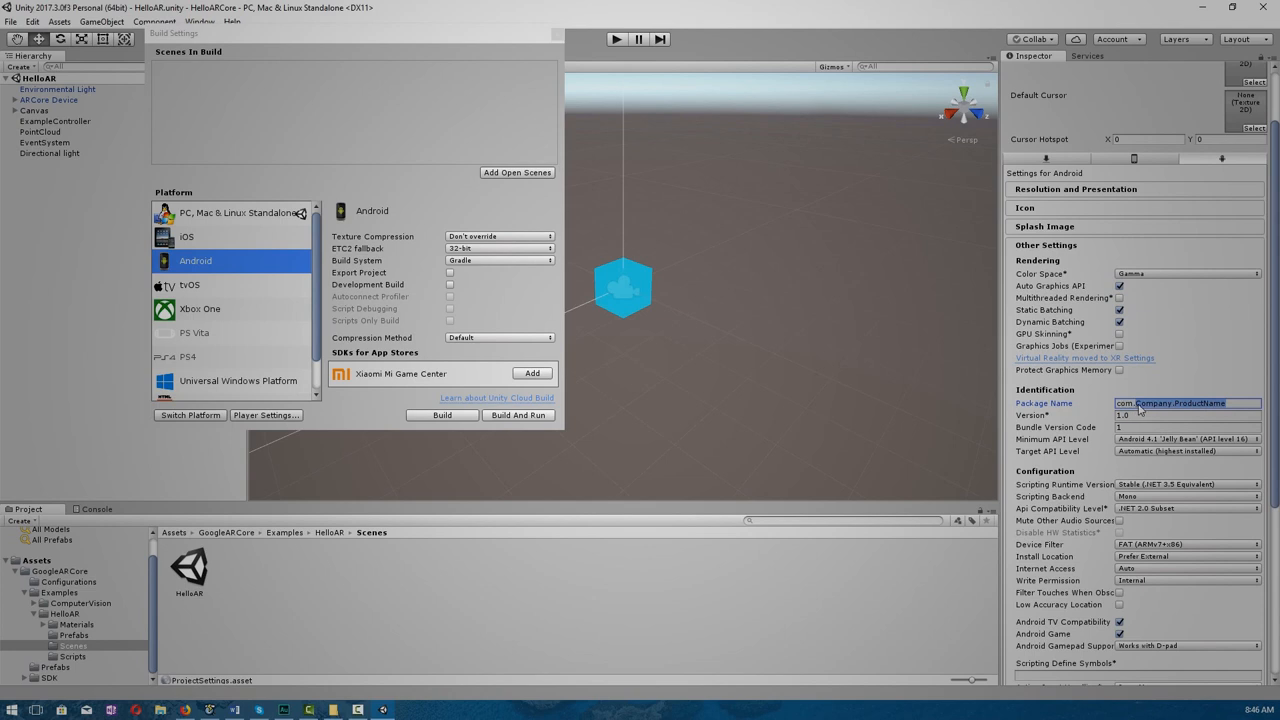
{"action": "type", "text": "arduinostartups."}
{"action": "type", "text": "helloar"}
Step: Set minimum API to Android 7.0 (24), target to 7.1 (25), and enable ARCore Supported in XR Settings
{"action": "left_click", "coordinate": [1163, 440]}
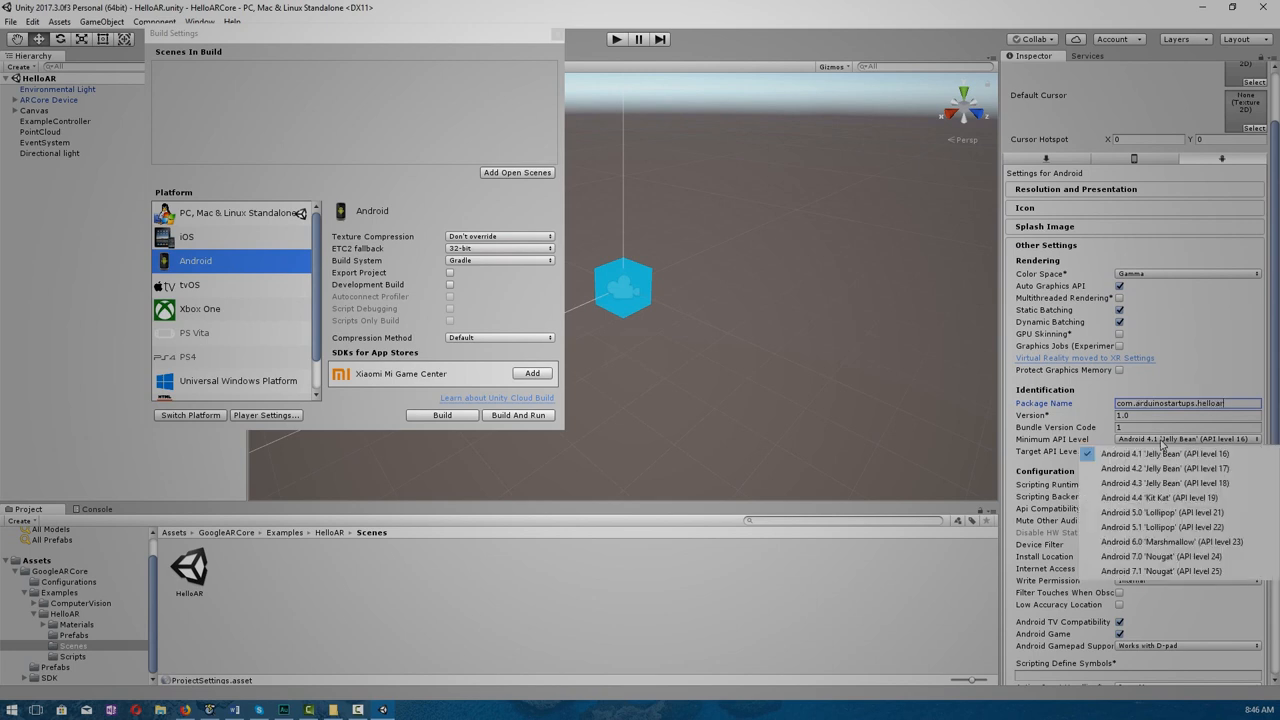
{"action": "left_click", "coordinate": [1183, 558]}
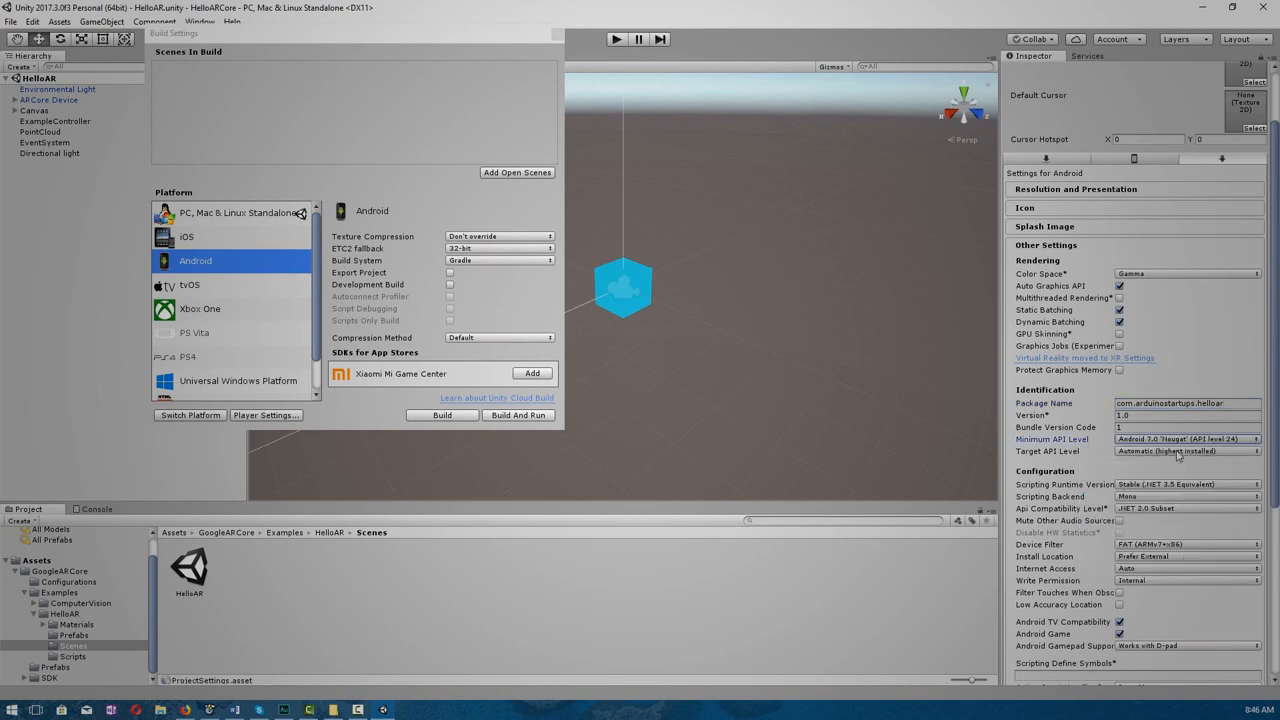
{"action": "left_click", "coordinate": [1180, 451]}
{"action": "left_click", "coordinate": [1176, 546]}
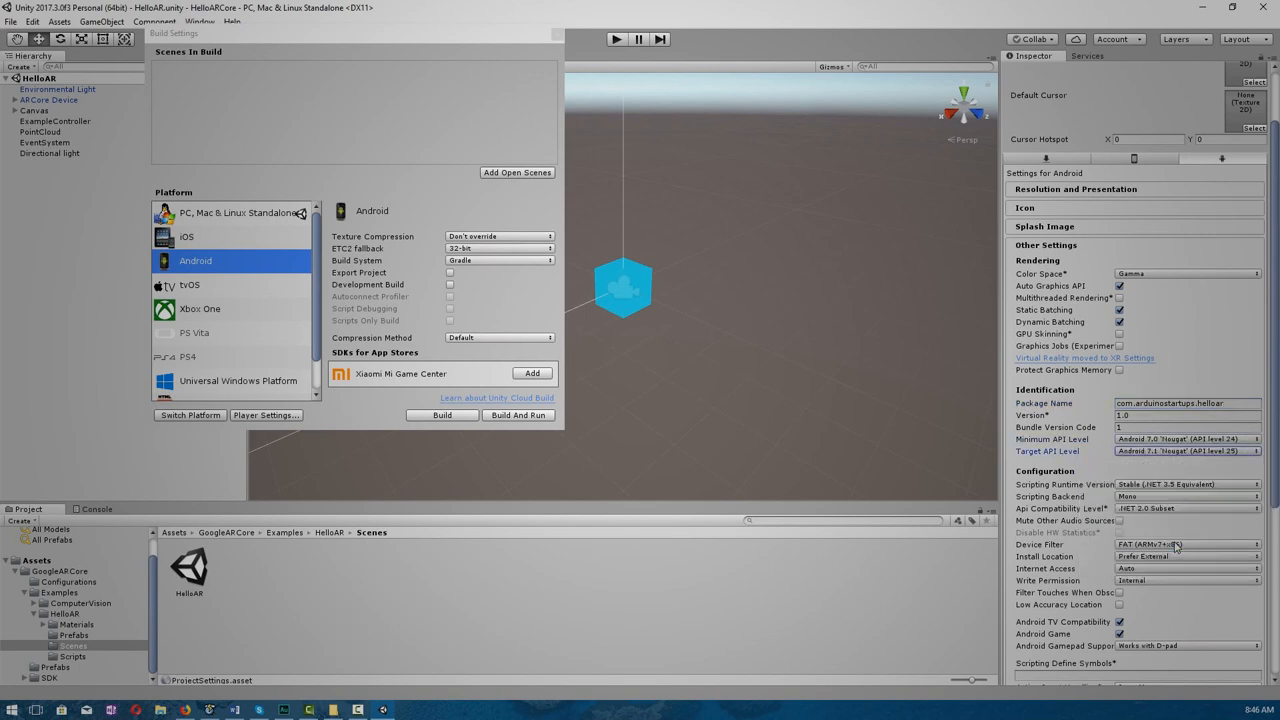
{"action": "left_click", "coordinate": [1046, 245]}
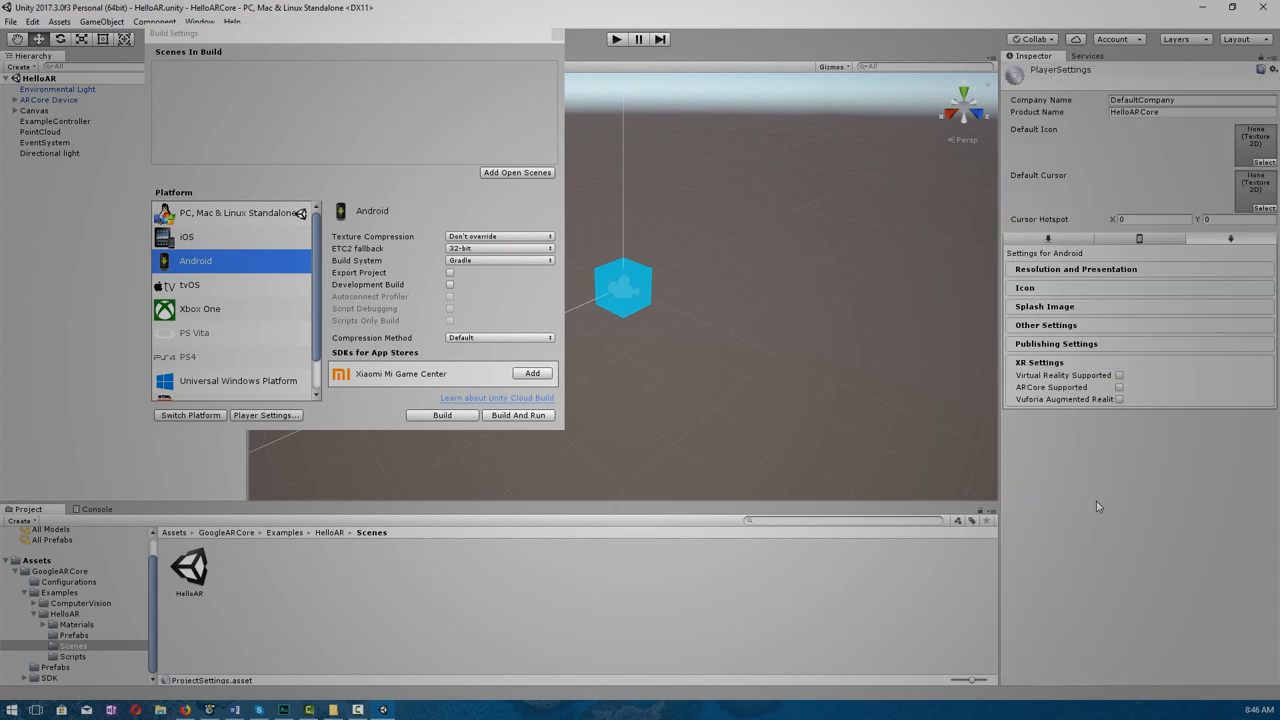
{"action": "left_click", "coordinate": [1120, 387]}
Step: Reopen Build Settings, add the open HelloAR scene to the build and select Android
{"action": "left_click", "coordinate": [558, 34]}
{"action": "left_click", "coordinate": [10, 21]}
{"action": "left_click", "coordinate": [50, 85]}
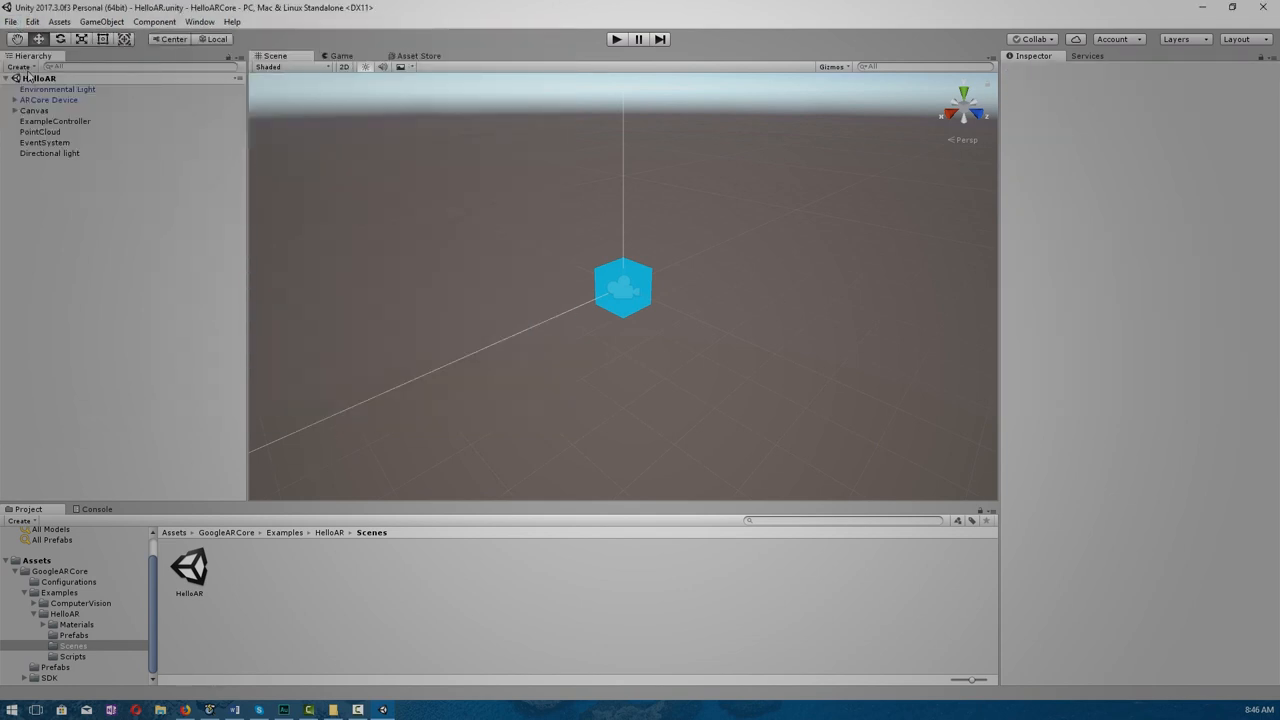
{"action": "left_click", "coordinate": [10, 21]}
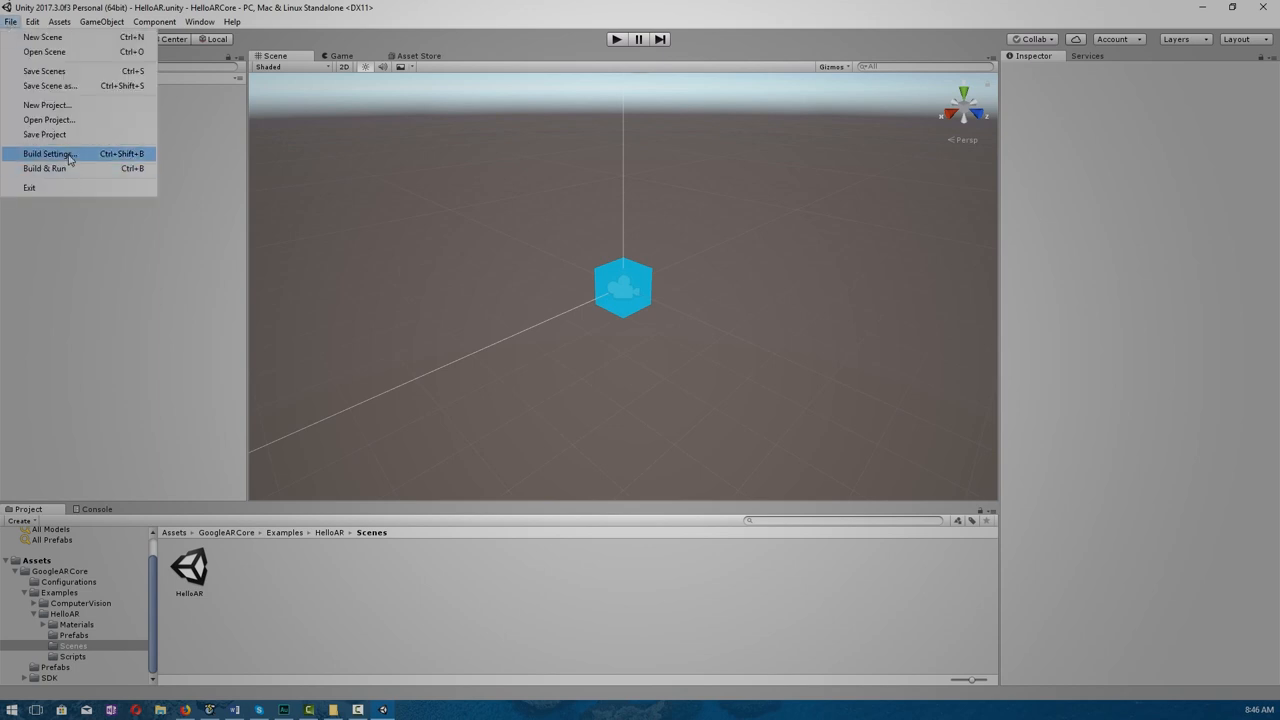
{"action": "left_click", "coordinate": [60, 162]}
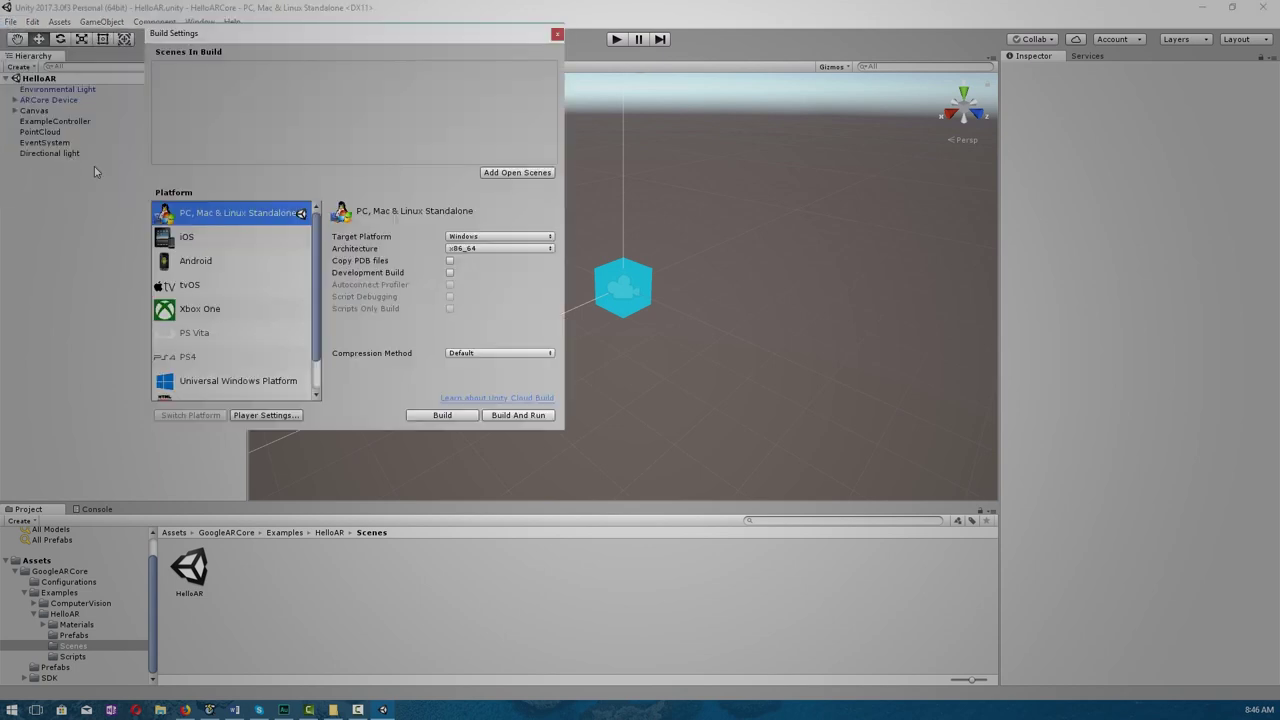
{"action": "left_click", "coordinate": [516, 172]}
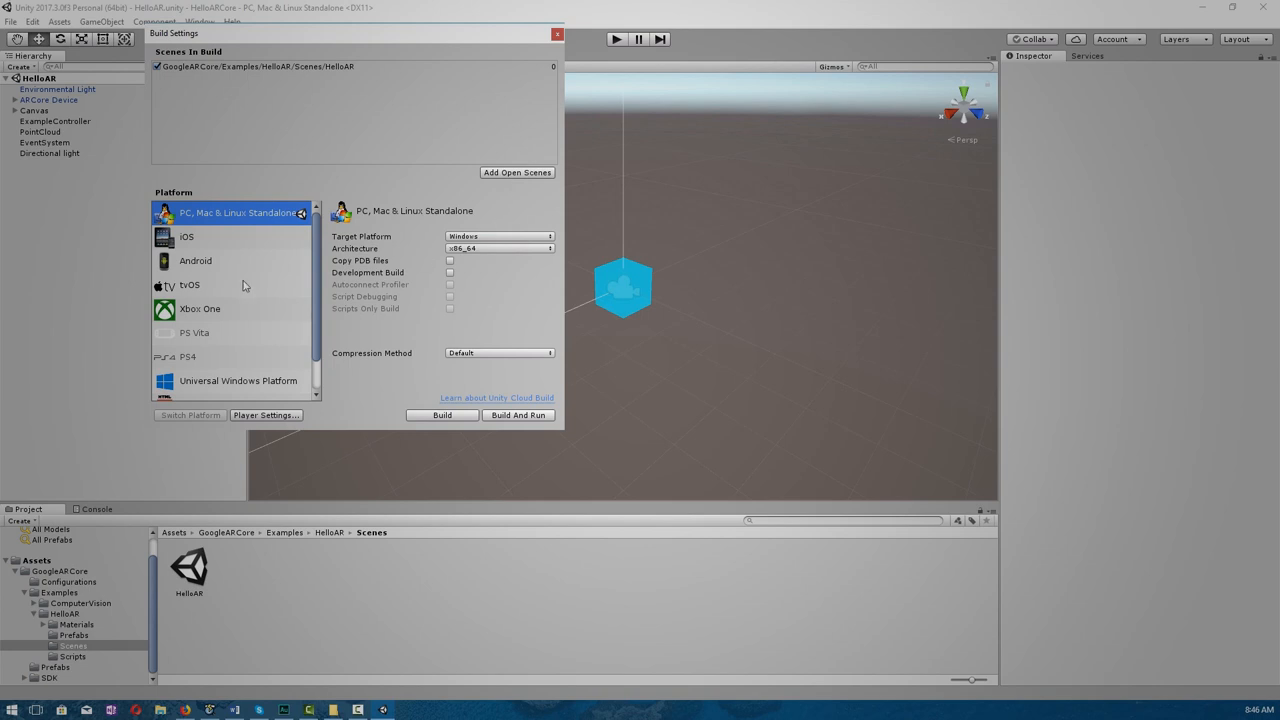
{"action": "left_click", "coordinate": [196, 261]}
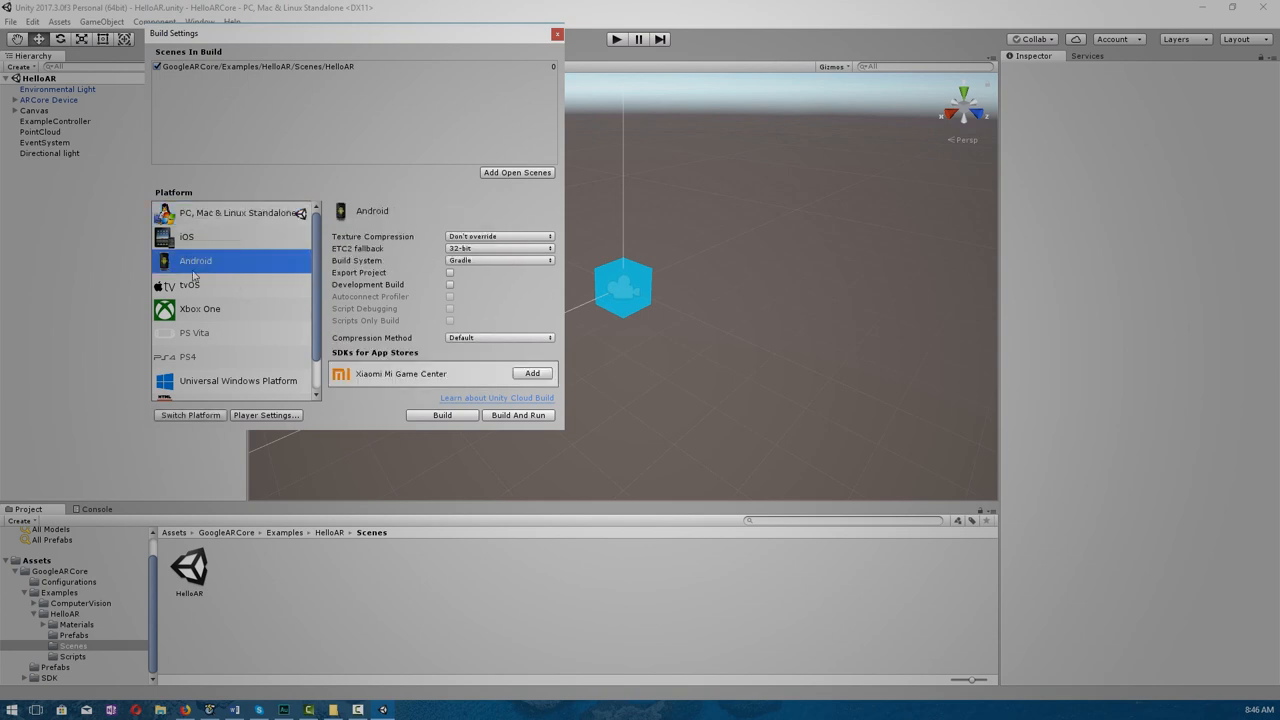
Step: Use the Internal build system, make it a Development Build, then Build And Run saving the apk as helloarCore
{"action": "left_click", "coordinate": [467, 262]}
{"action": "left_click", "coordinate": [481, 275]}
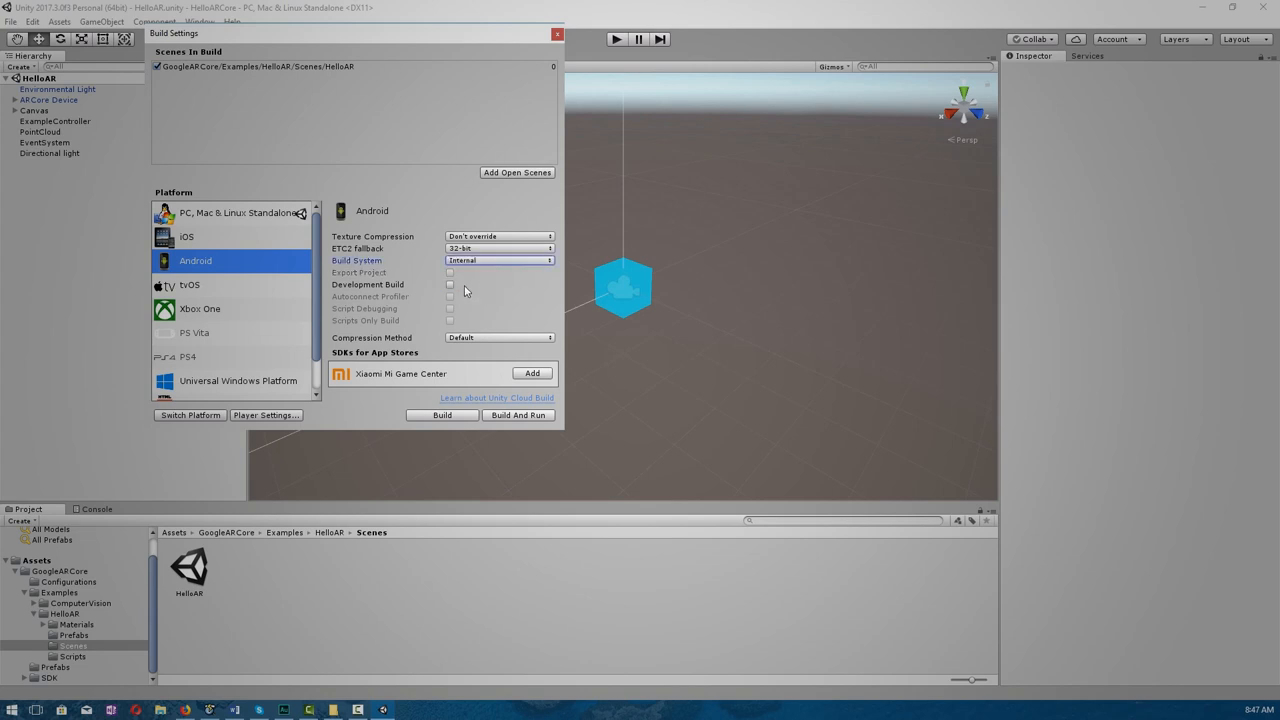
{"action": "left_click", "coordinate": [450, 285]}
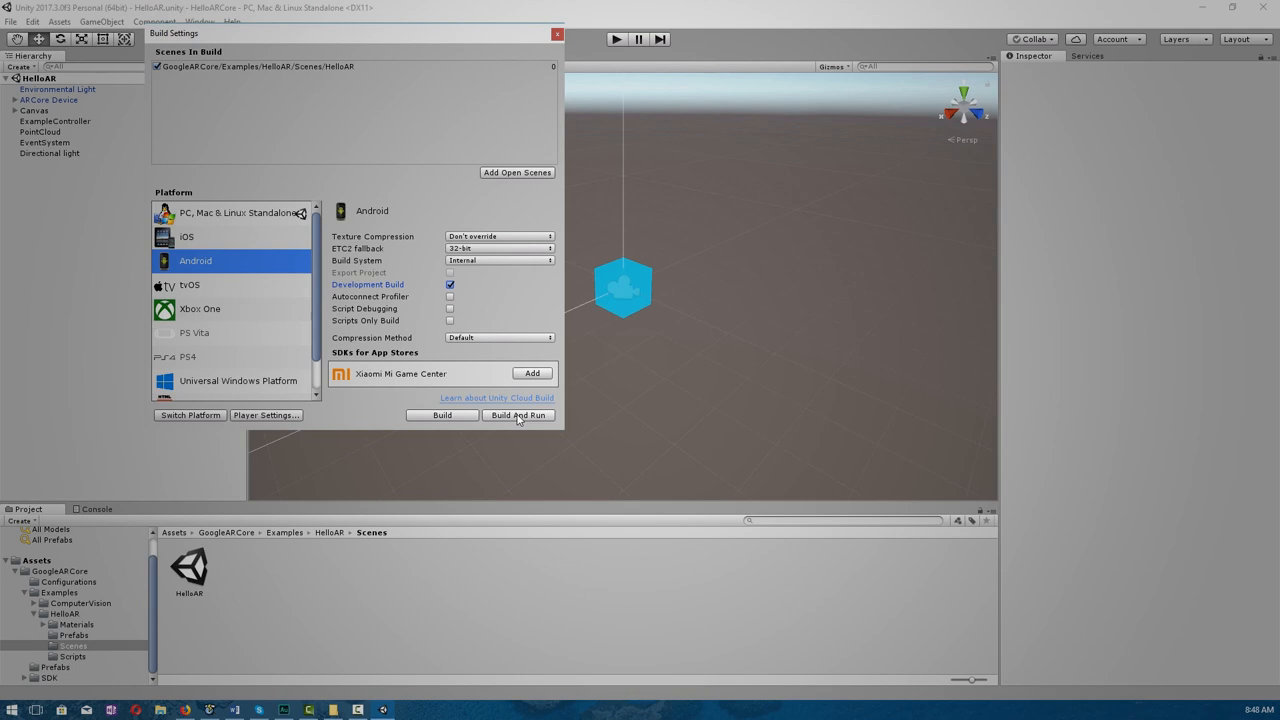
{"action": "left_click", "coordinate": [519, 415]}
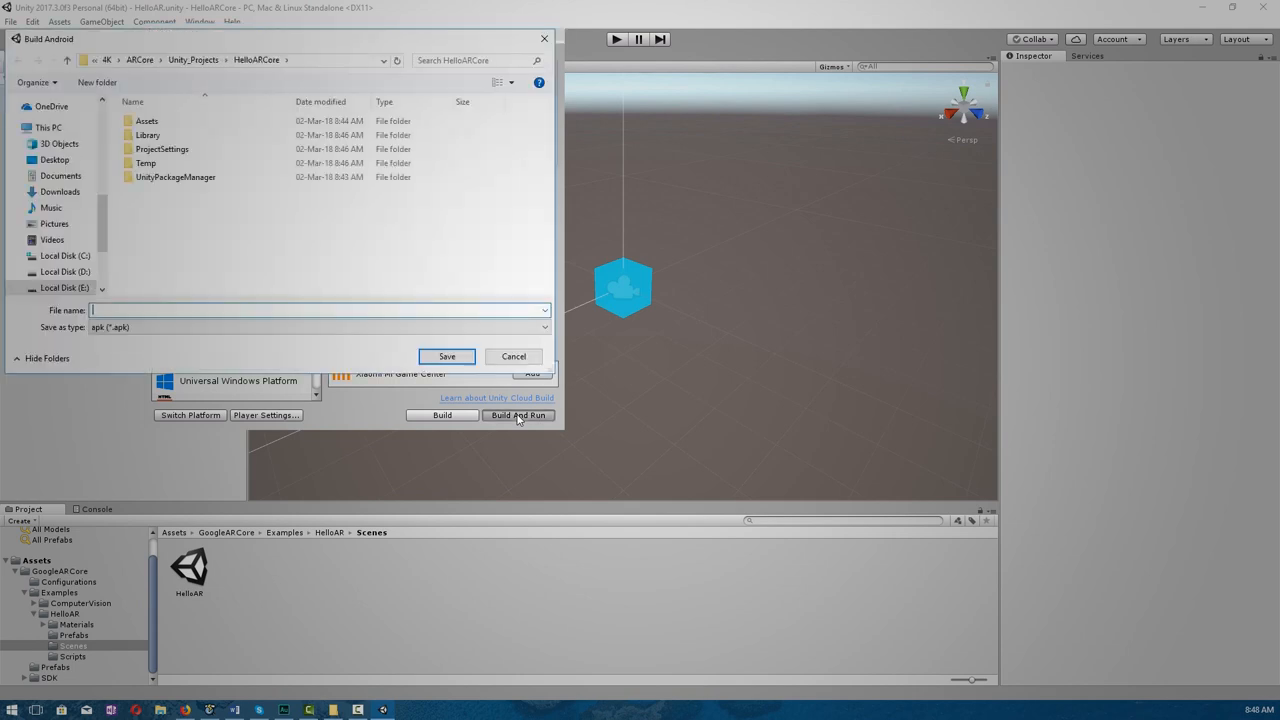
{"action": "type", "text": "hel"}
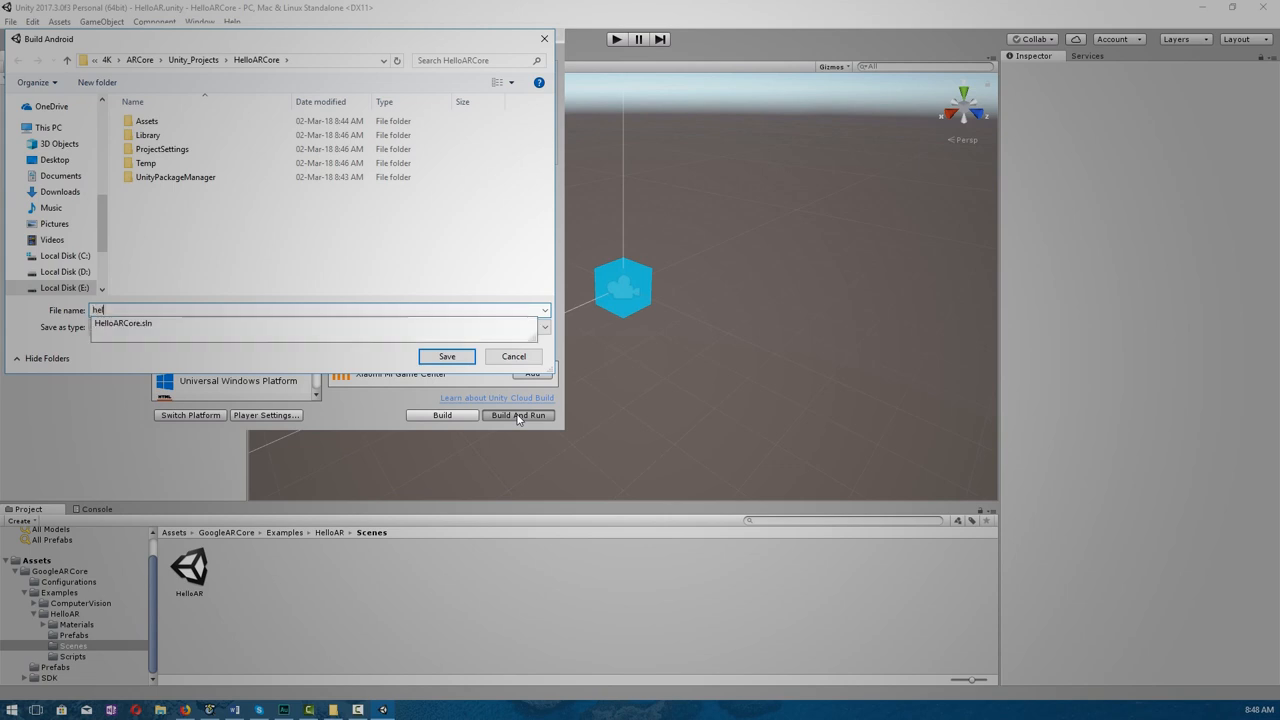
{"action": "type", "text": "loarCore"}
{"action": "left_click", "coordinate": [447, 356]}
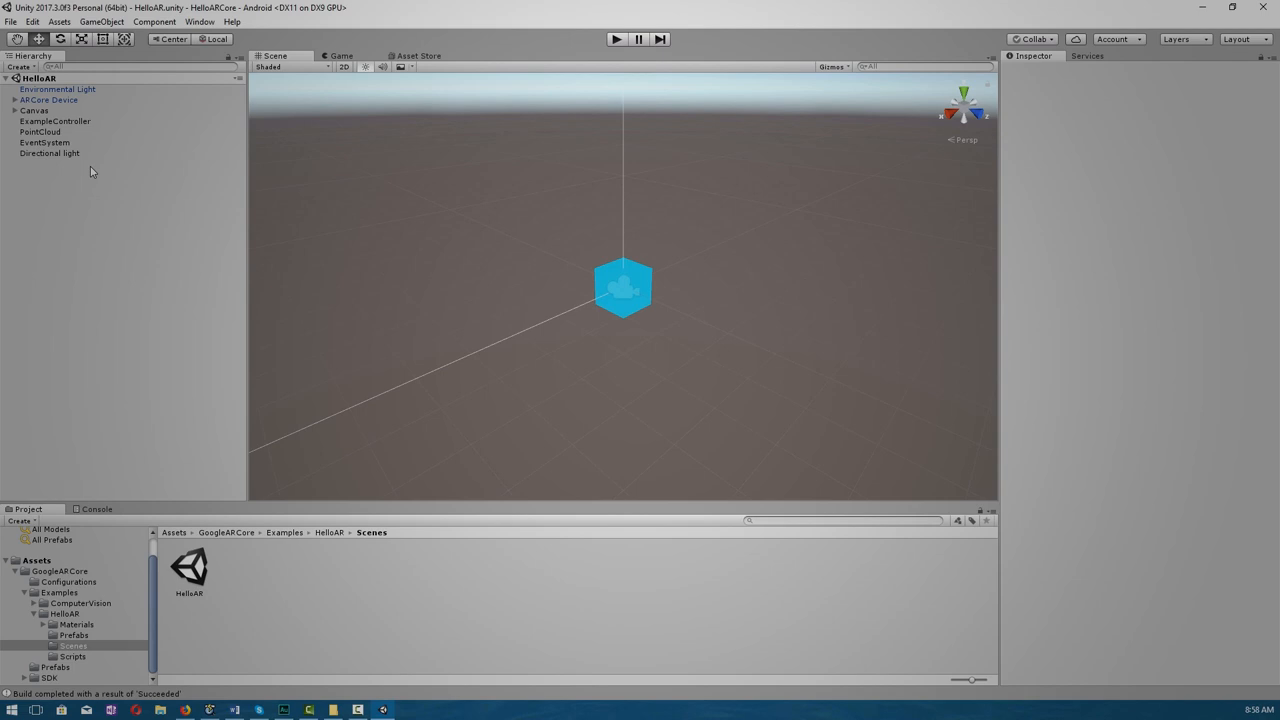
Step: After the build succeeds, select the HelloAR scene root in the Hierarchy
{"action": "left_click", "coordinate": [40, 78]}
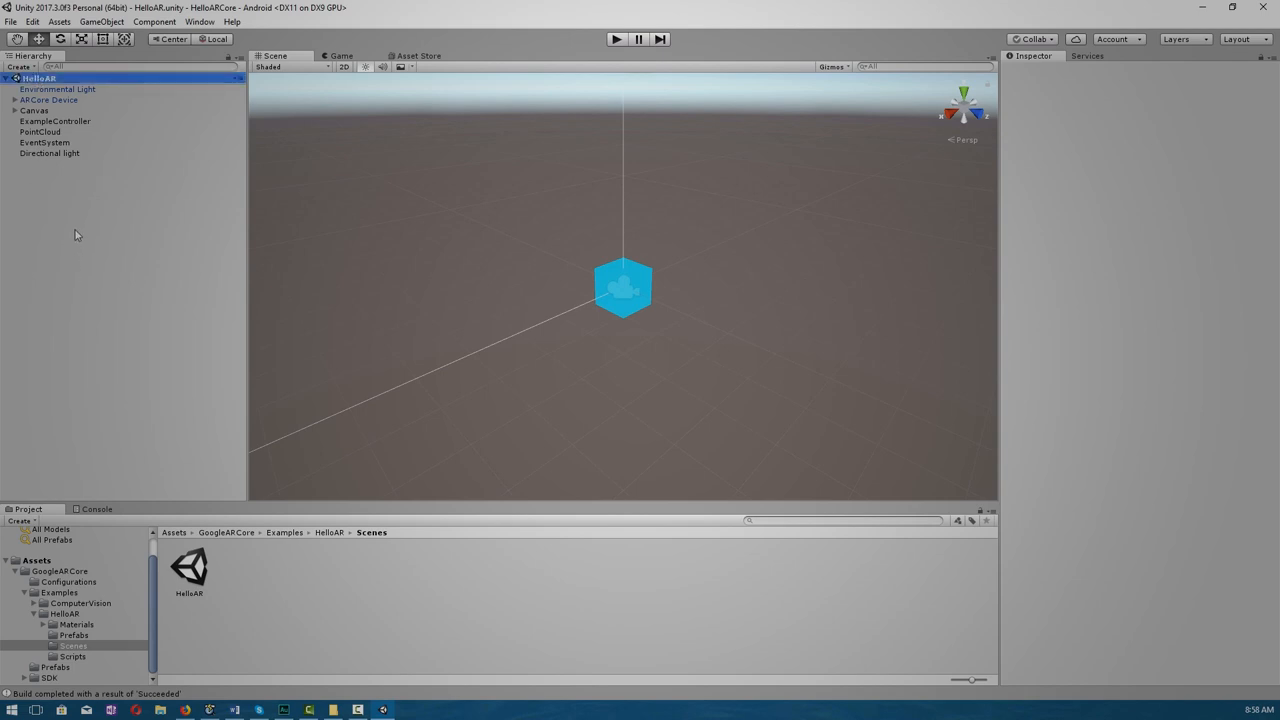
Step: Inspect Environmental Light, ARCore Device, its First Person Camera, and the Canvas object's components
{"action": "left_click", "coordinate": [57, 89]}
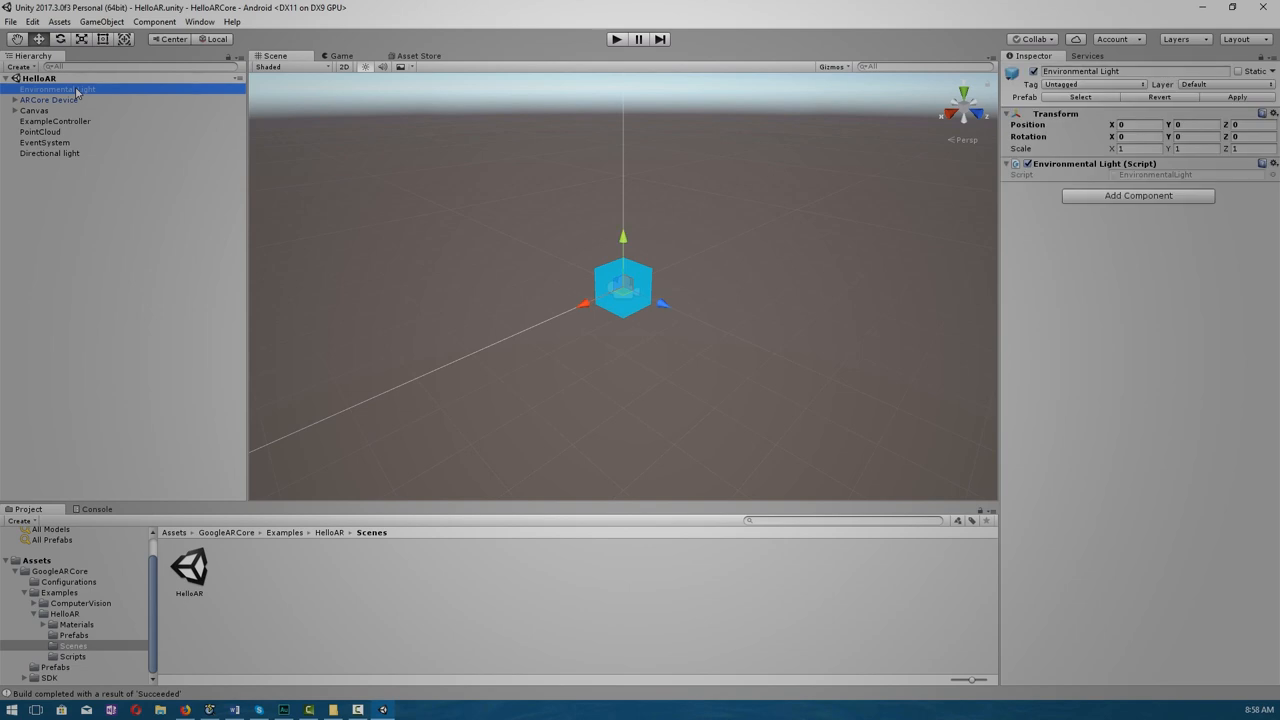
{"action": "left_click", "coordinate": [72, 100]}
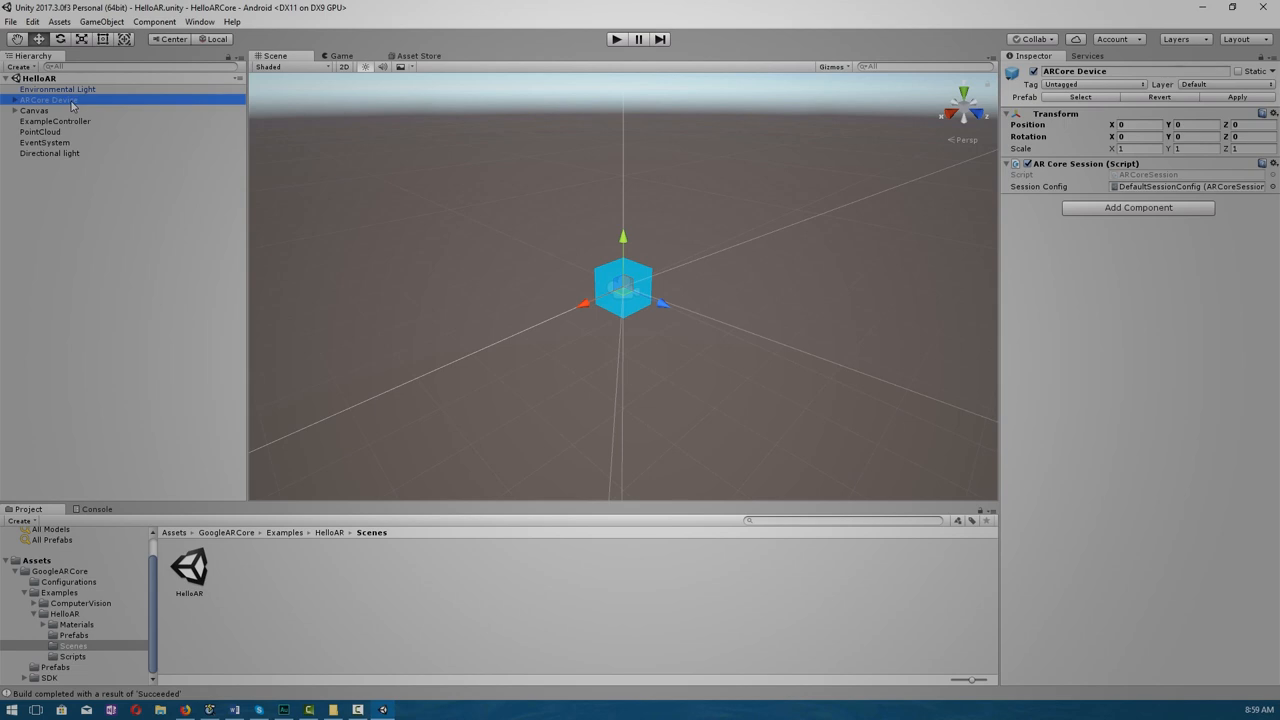
{"action": "left_click", "coordinate": [72, 110]}
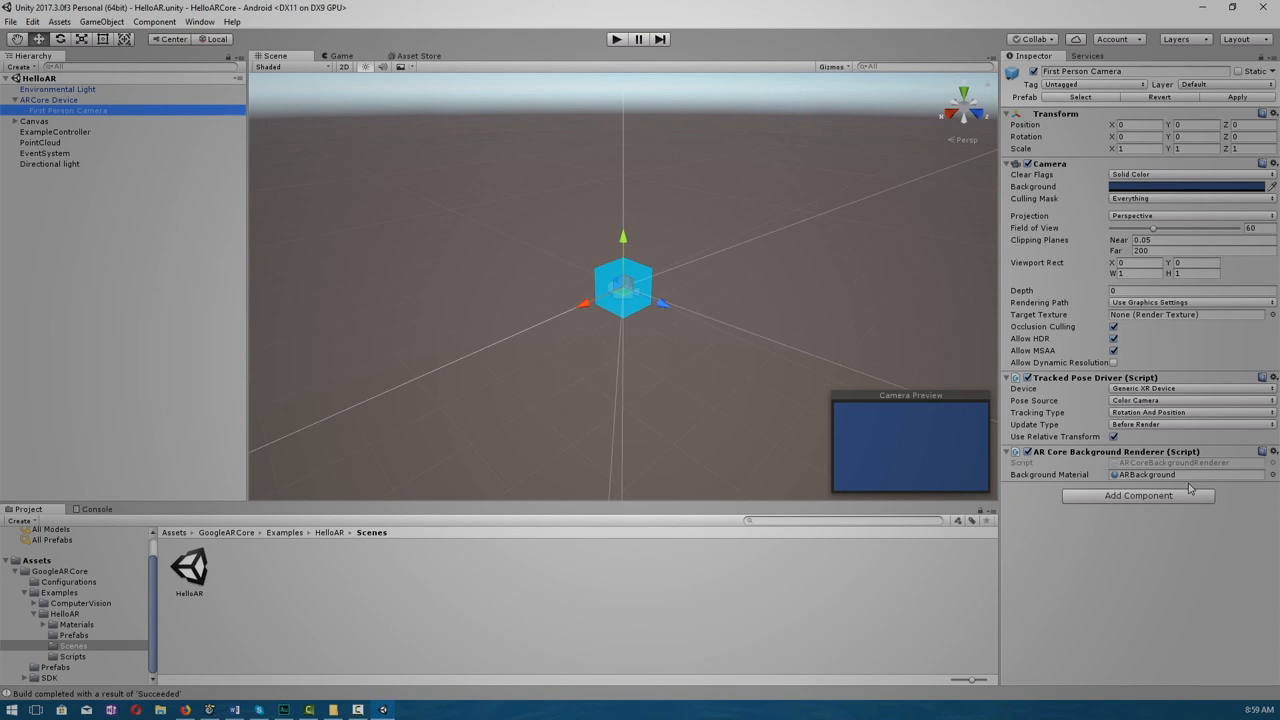
{"action": "left_click", "coordinate": [34, 121]}
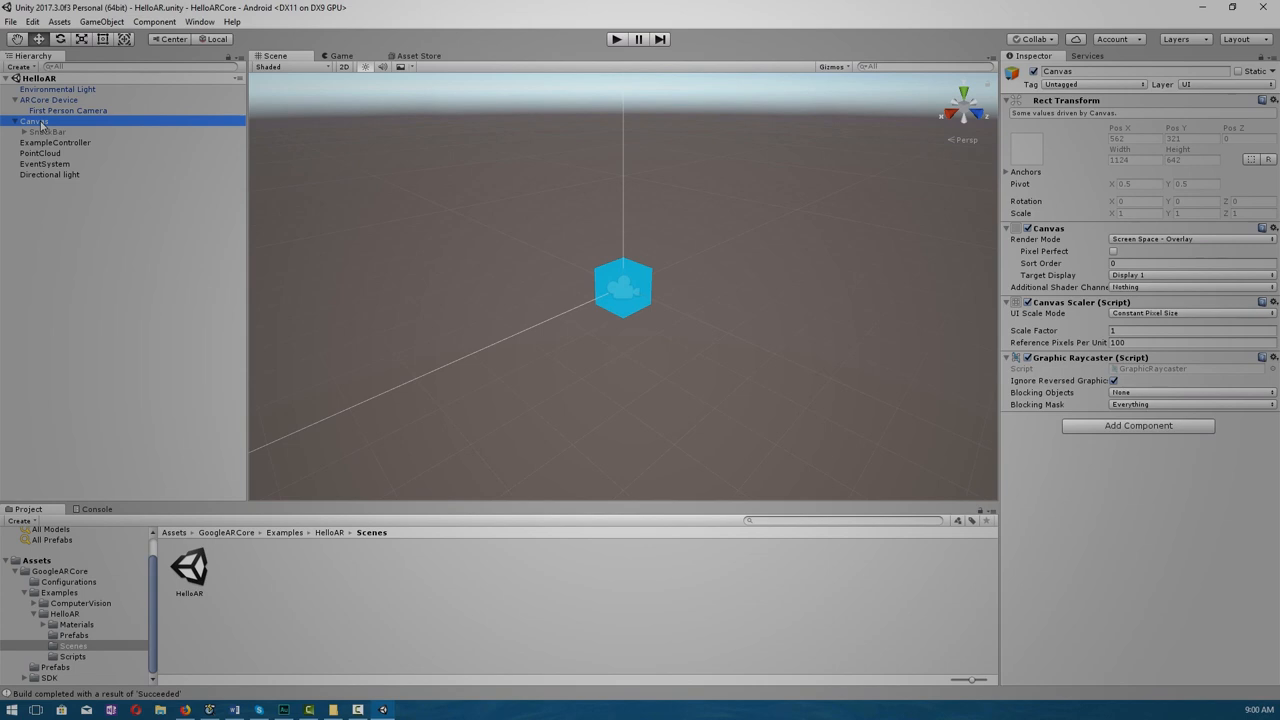
Step: Inspect the SnackBar, ExampleController, PointCloud and EventSystem objects in turn
{"action": "left_click", "coordinate": [46, 132]}
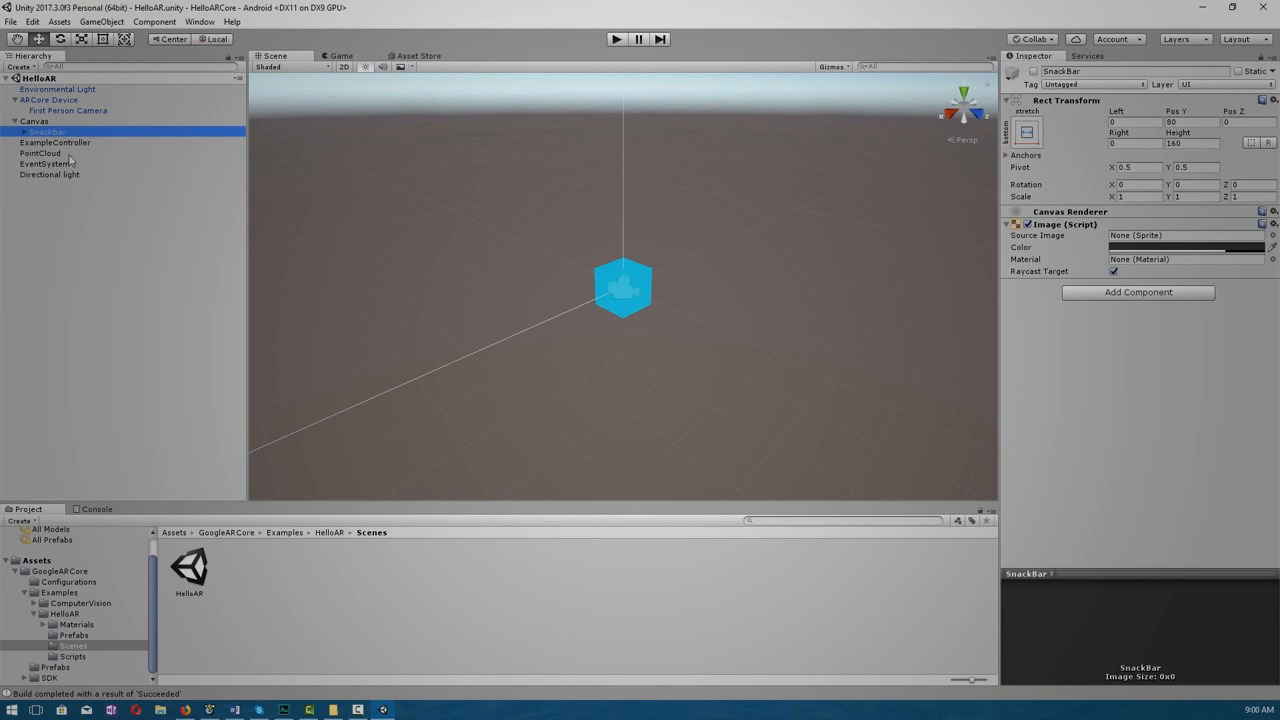
{"action": "left_click", "coordinate": [56, 143]}
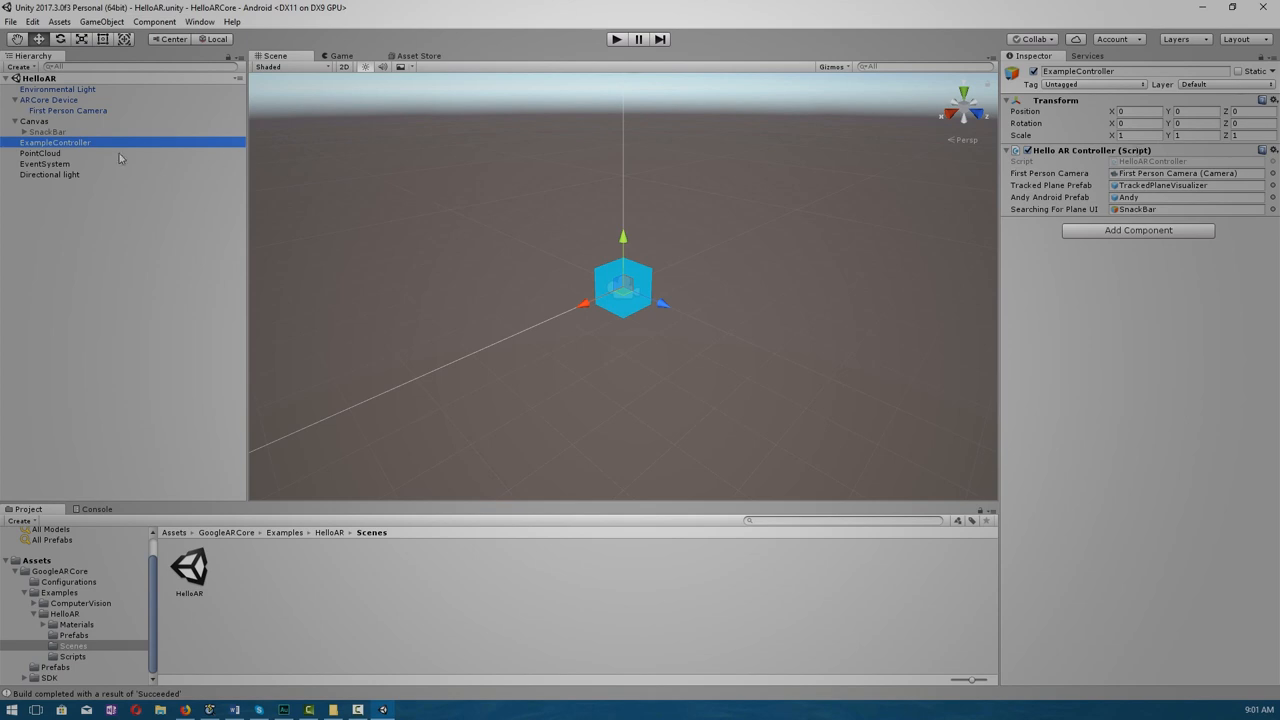
{"action": "left_click", "coordinate": [45, 153]}
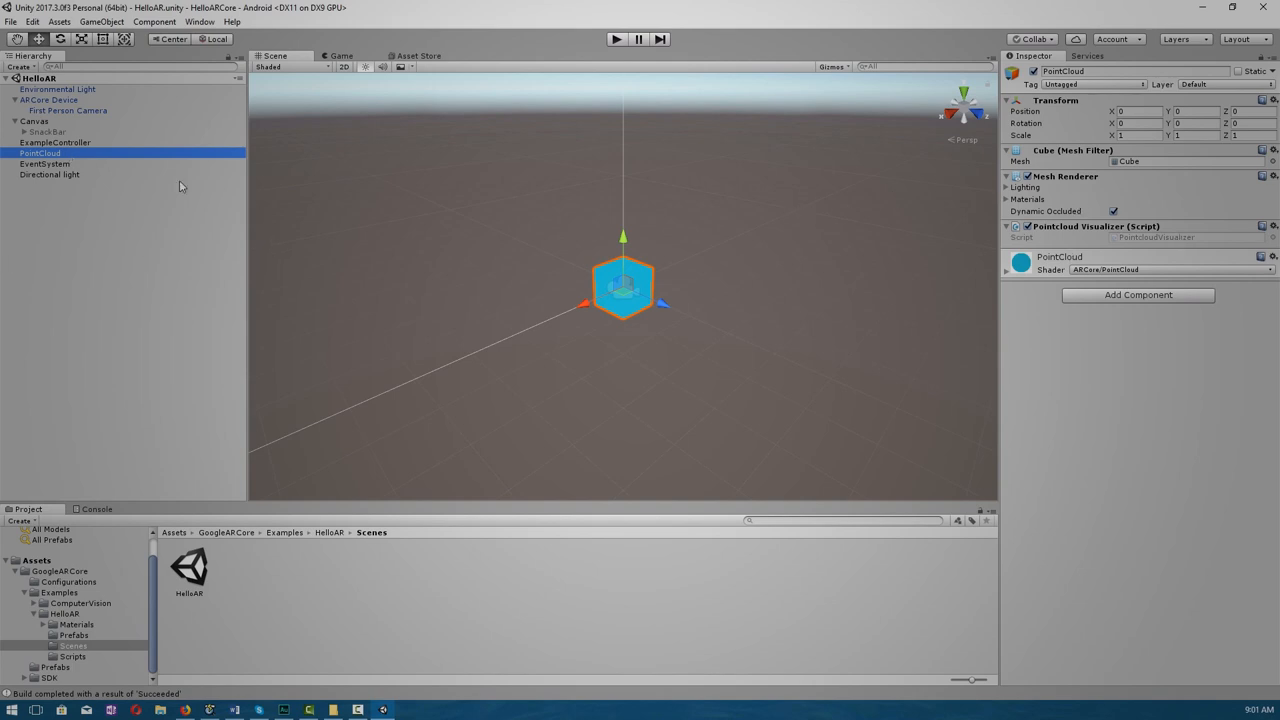
{"action": "left_click", "coordinate": [40, 164]}
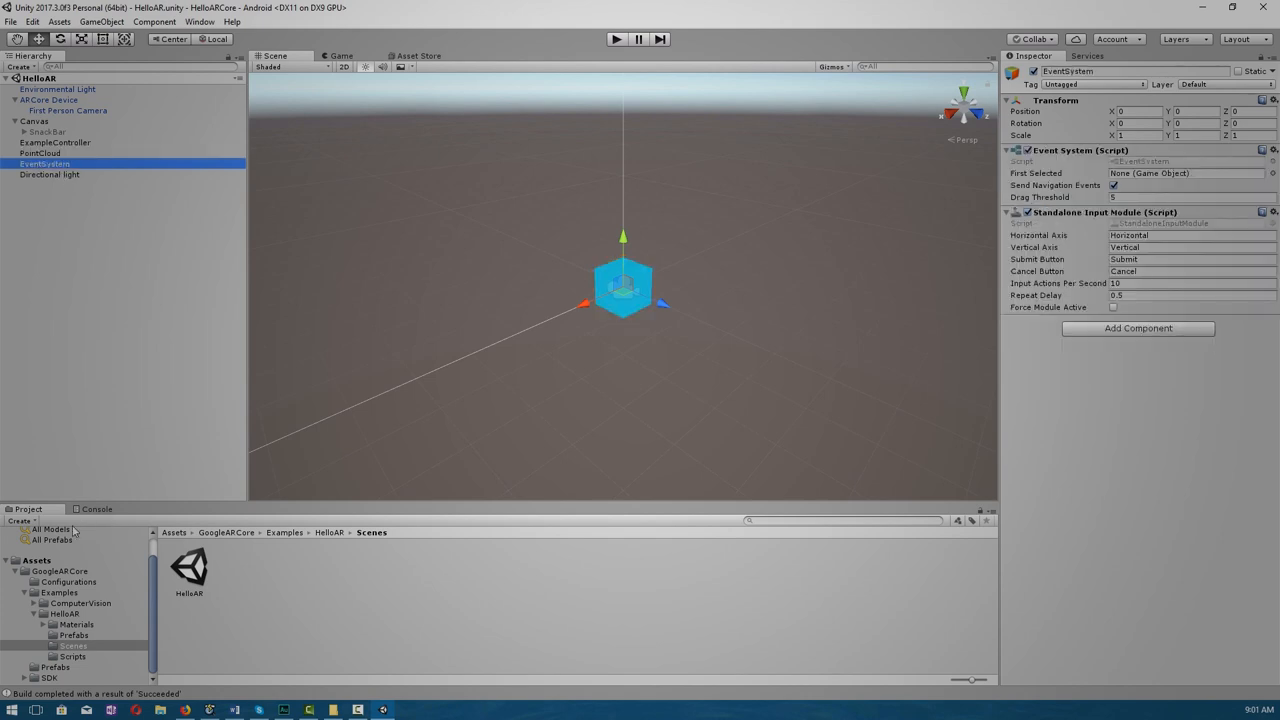
Step: Show the HelloAR Scripts folder with its three C# scripts and clear the selection
{"action": "left_click", "coordinate": [73, 656]}
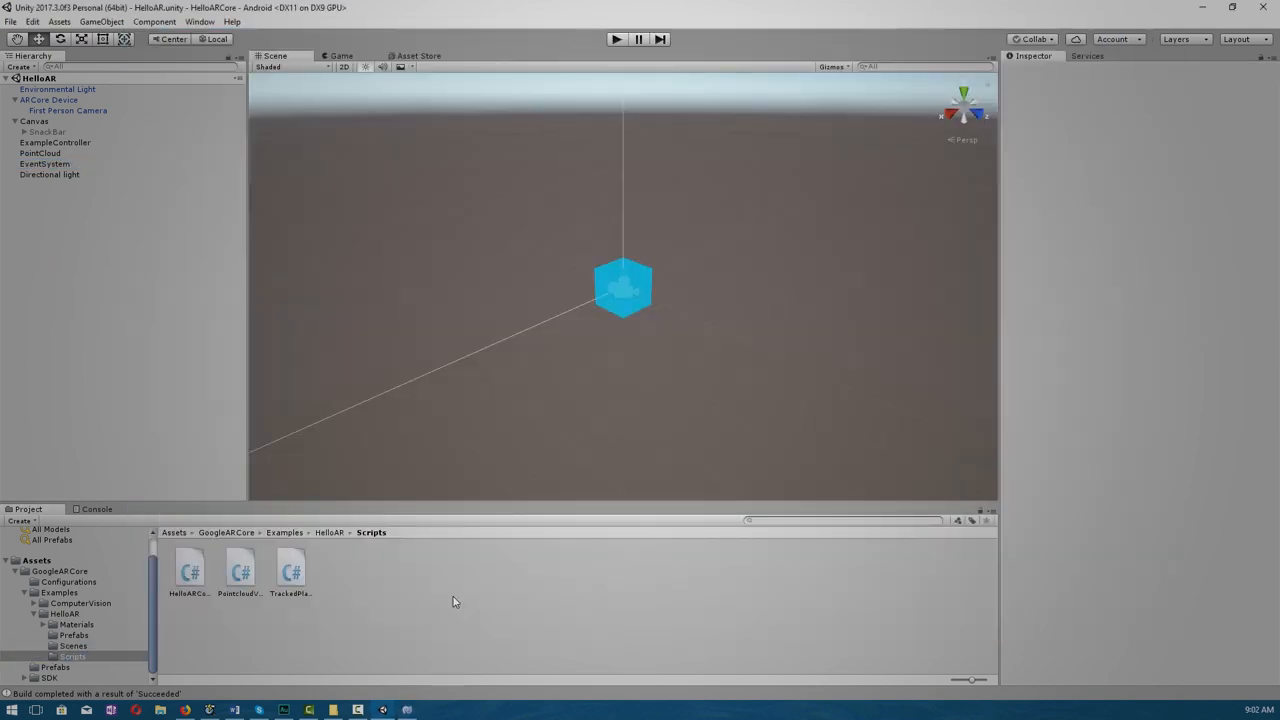
{"action": "left_click", "coordinate": [453, 600]}
Step: Preview the three C# scripts in the Inspector, then open HelloARController.cs in MonoDevelop
{"action": "left_click", "coordinate": [200, 575]}
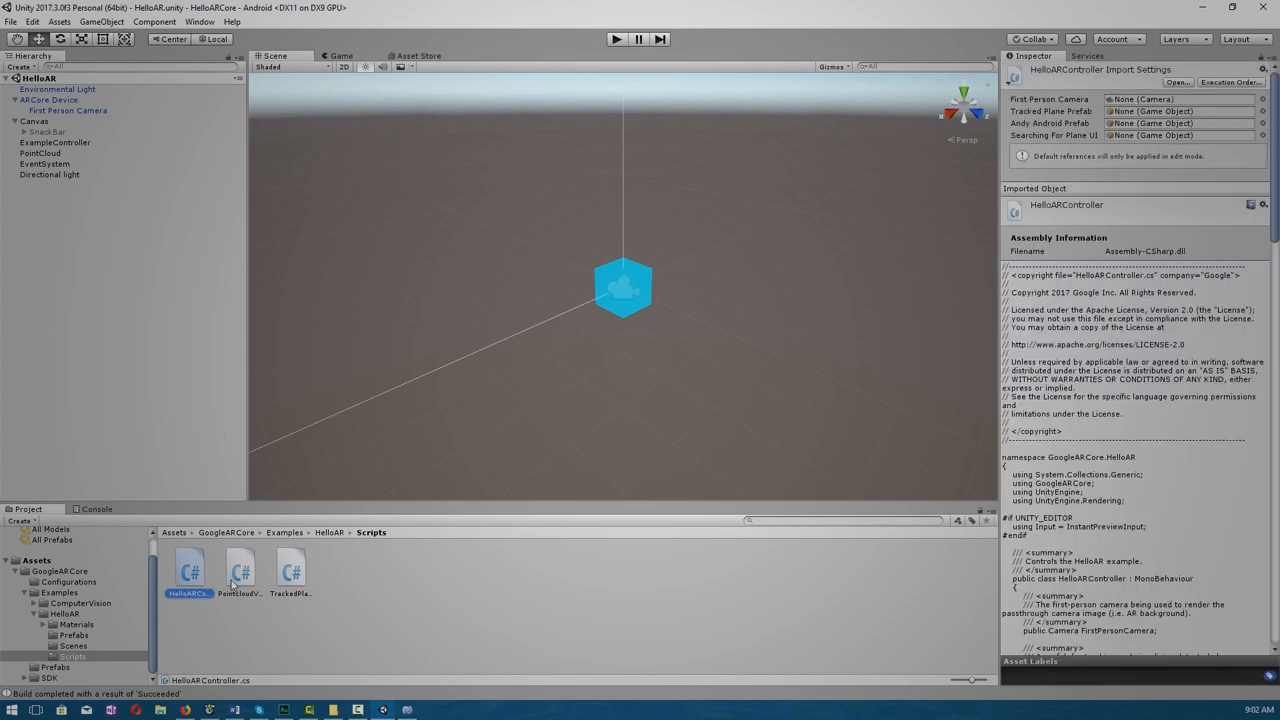
{"action": "left_click", "coordinate": [245, 580]}
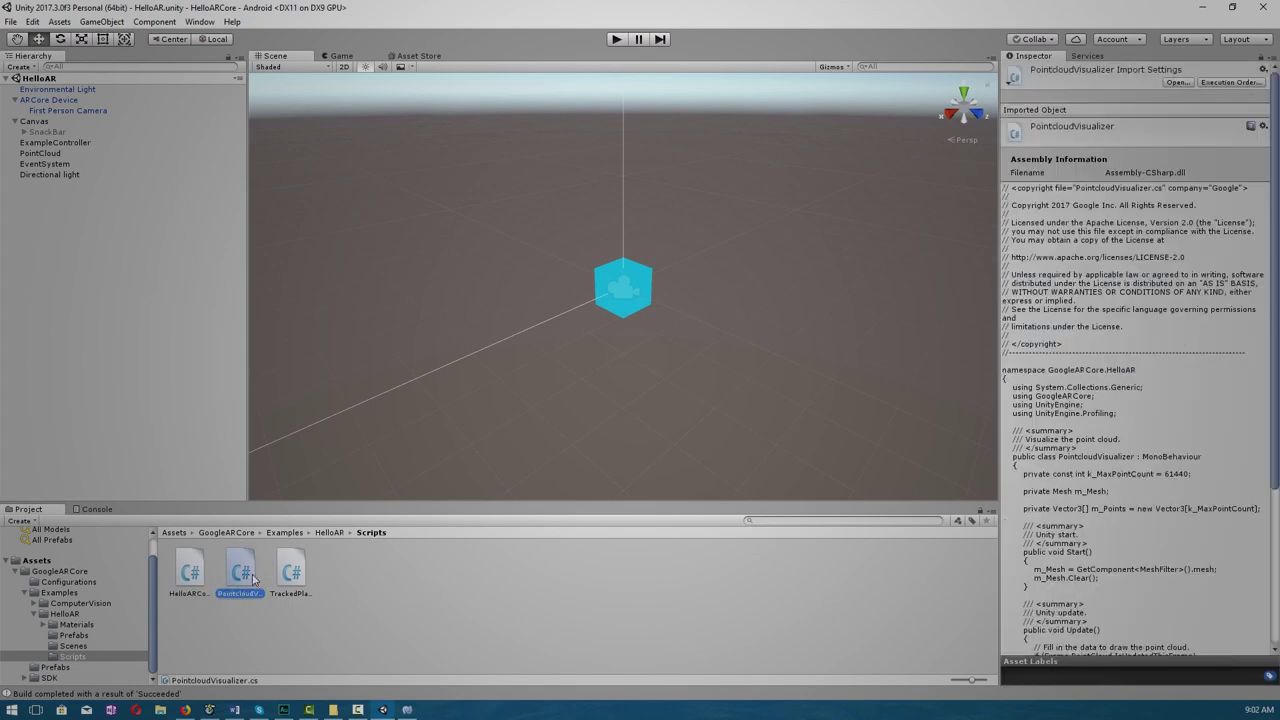
{"action": "left_click", "coordinate": [303, 578]}
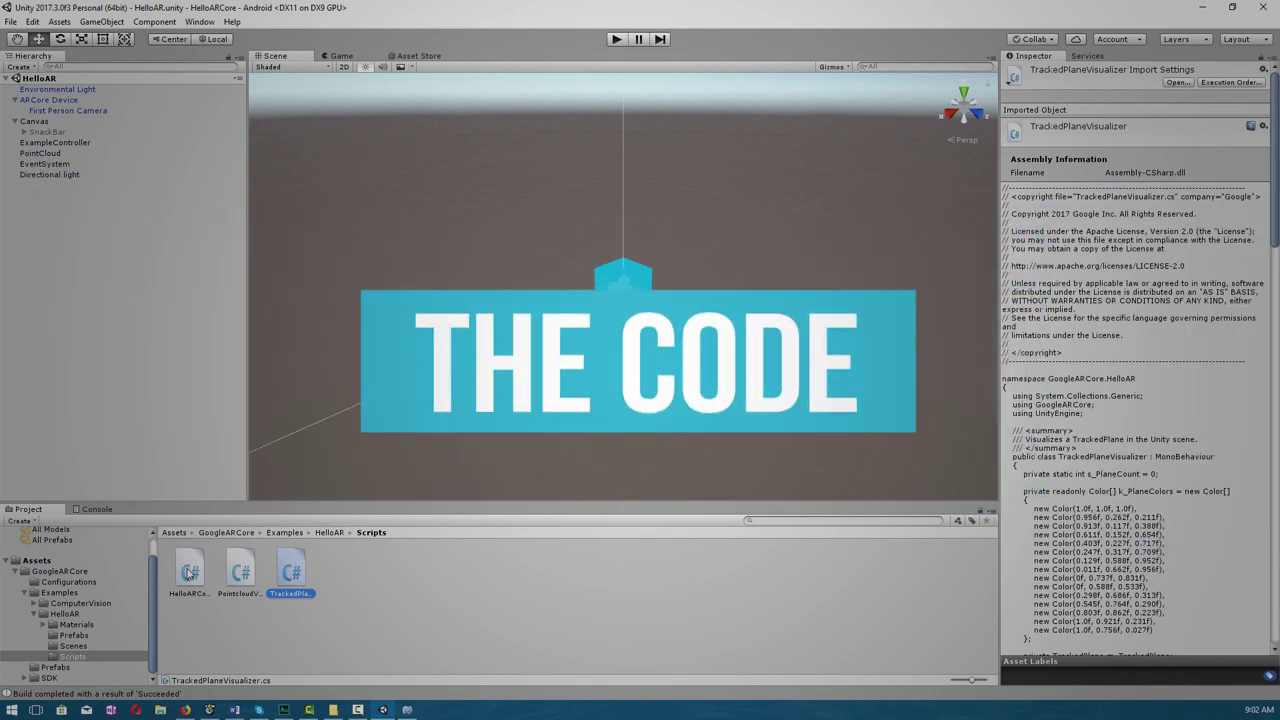
{"action": "left_click", "coordinate": [191, 575]}
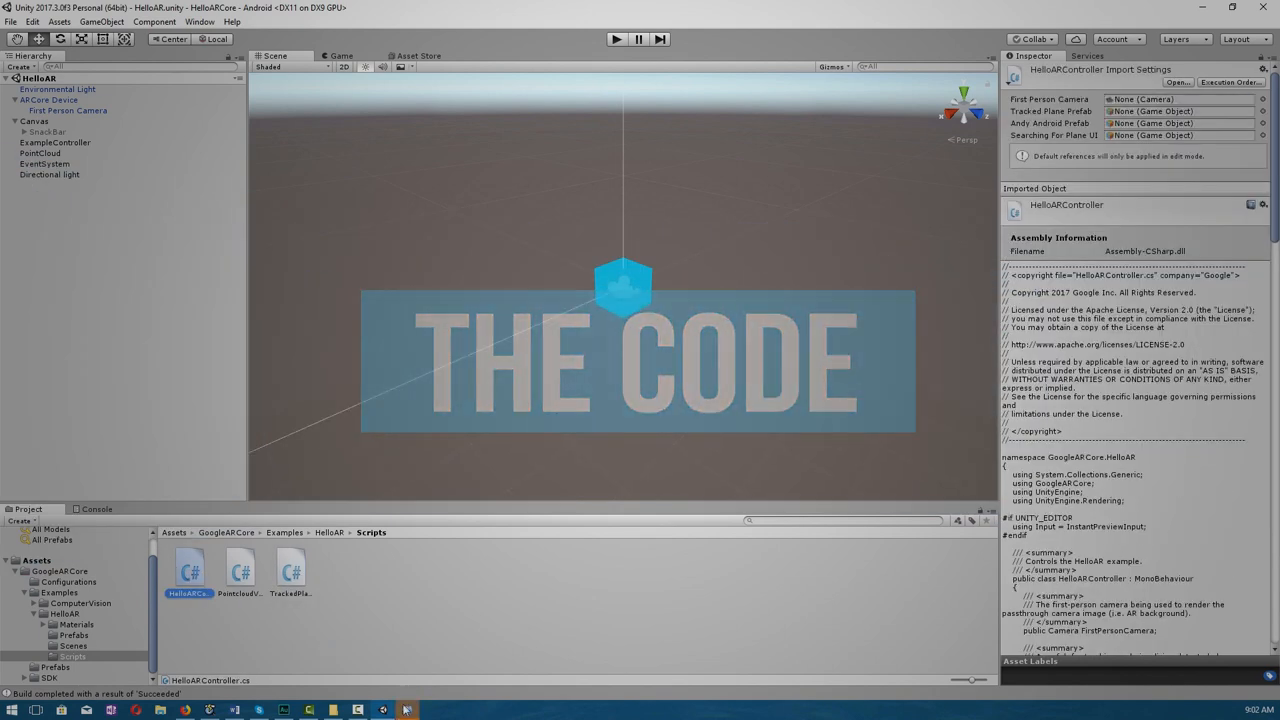
{"action": "left_click", "coordinate": [407, 710]}
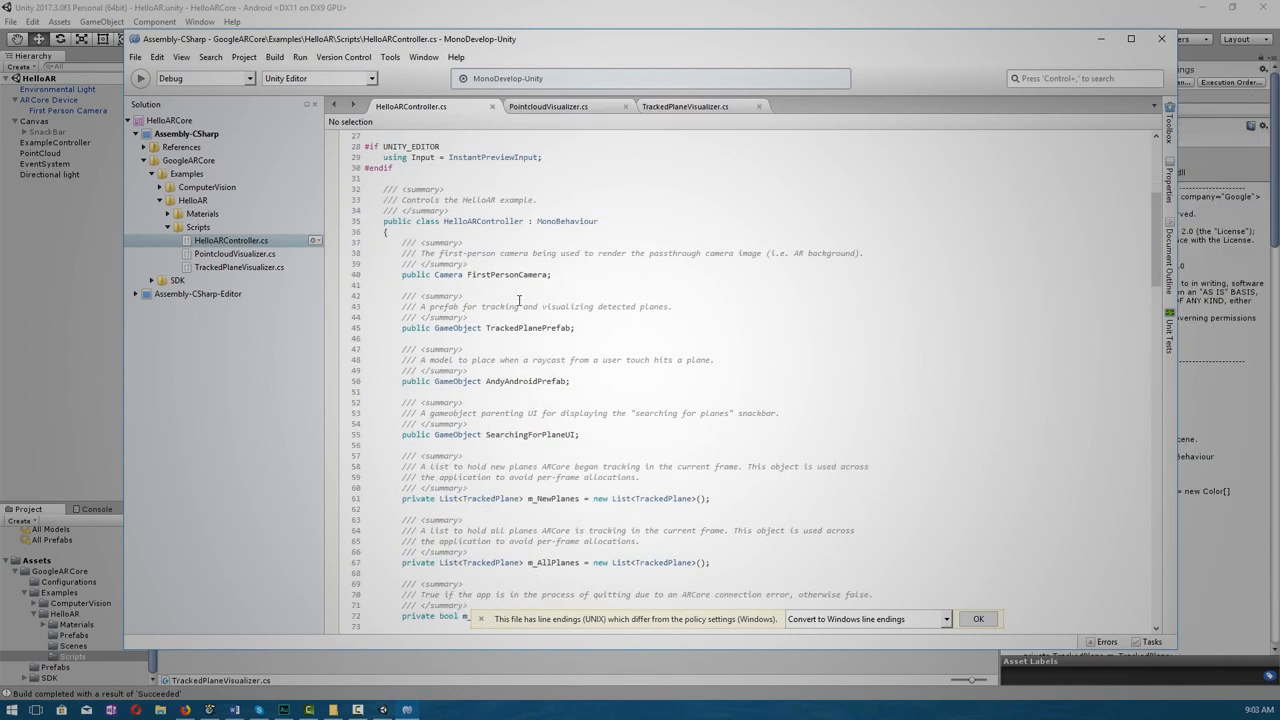
{"action": "scroll", "coordinate": [534, 316], "scroll_direction": "down", "scroll_amount": 3}
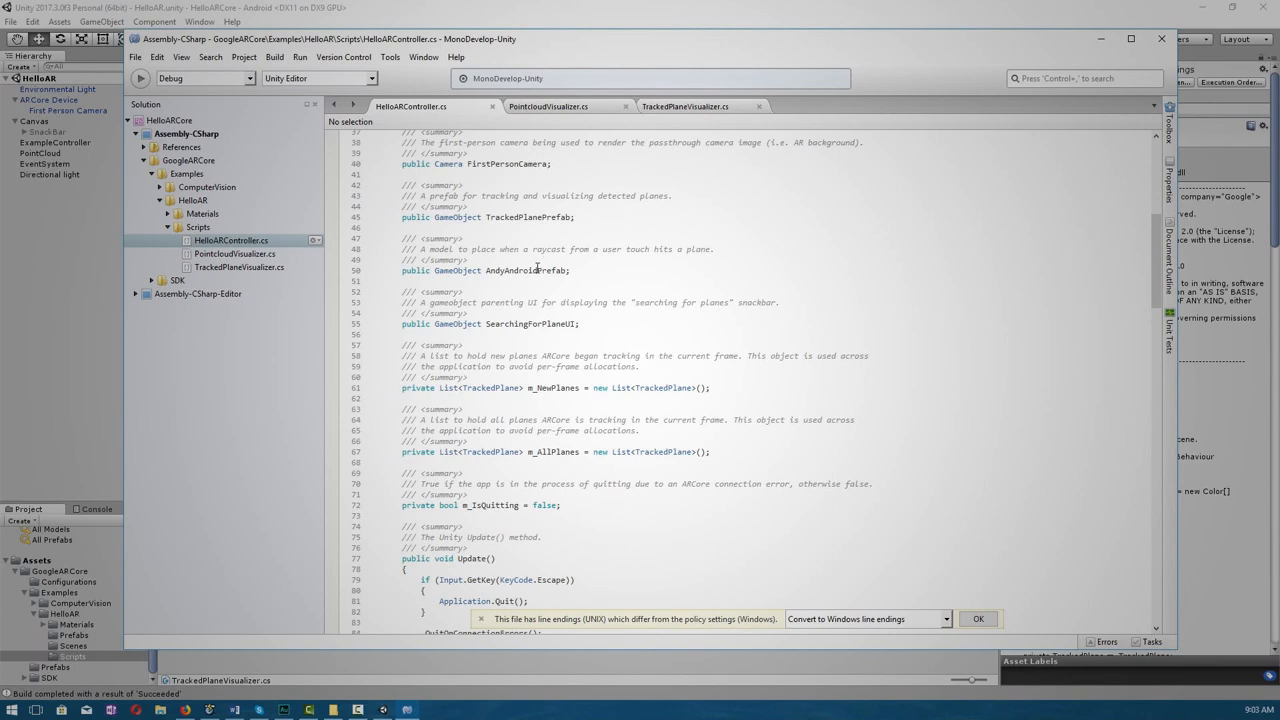
{"action": "scroll", "coordinate": [560, 350], "scroll_direction": "down", "scroll_amount": 9}
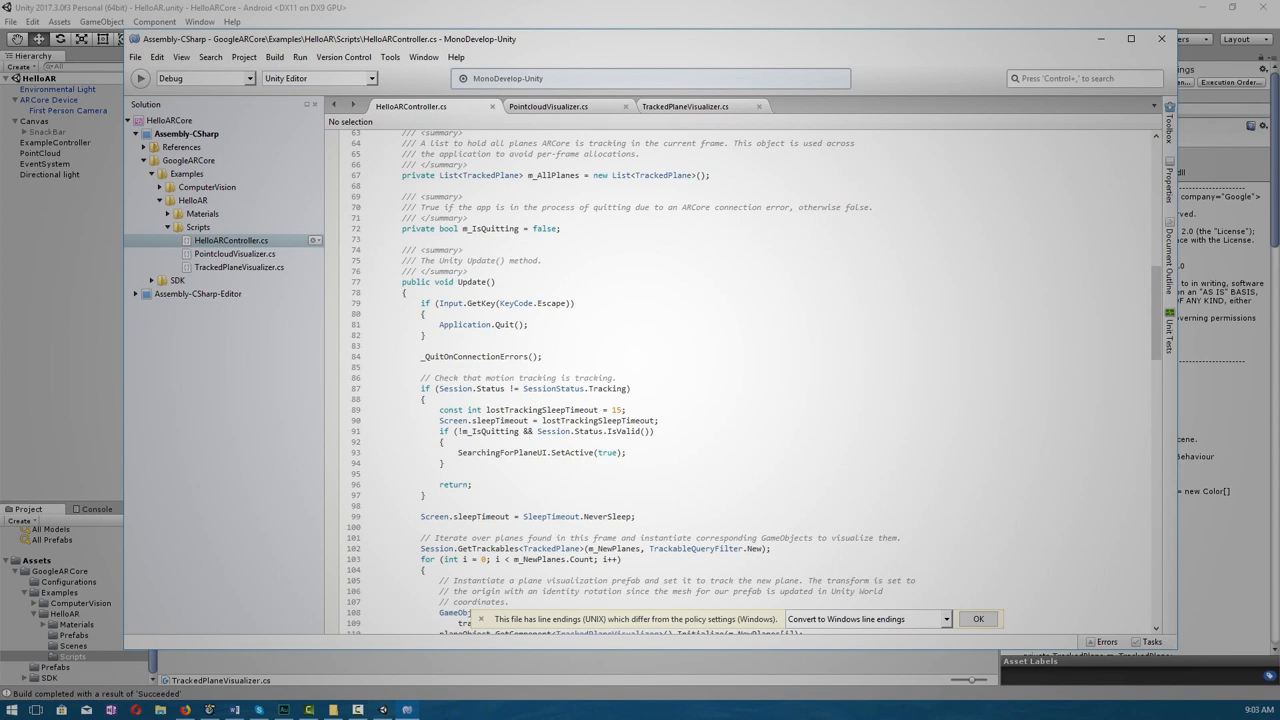
{"action": "scroll", "coordinate": [538, 463], "scroll_direction": "down", "scroll_amount": 10}
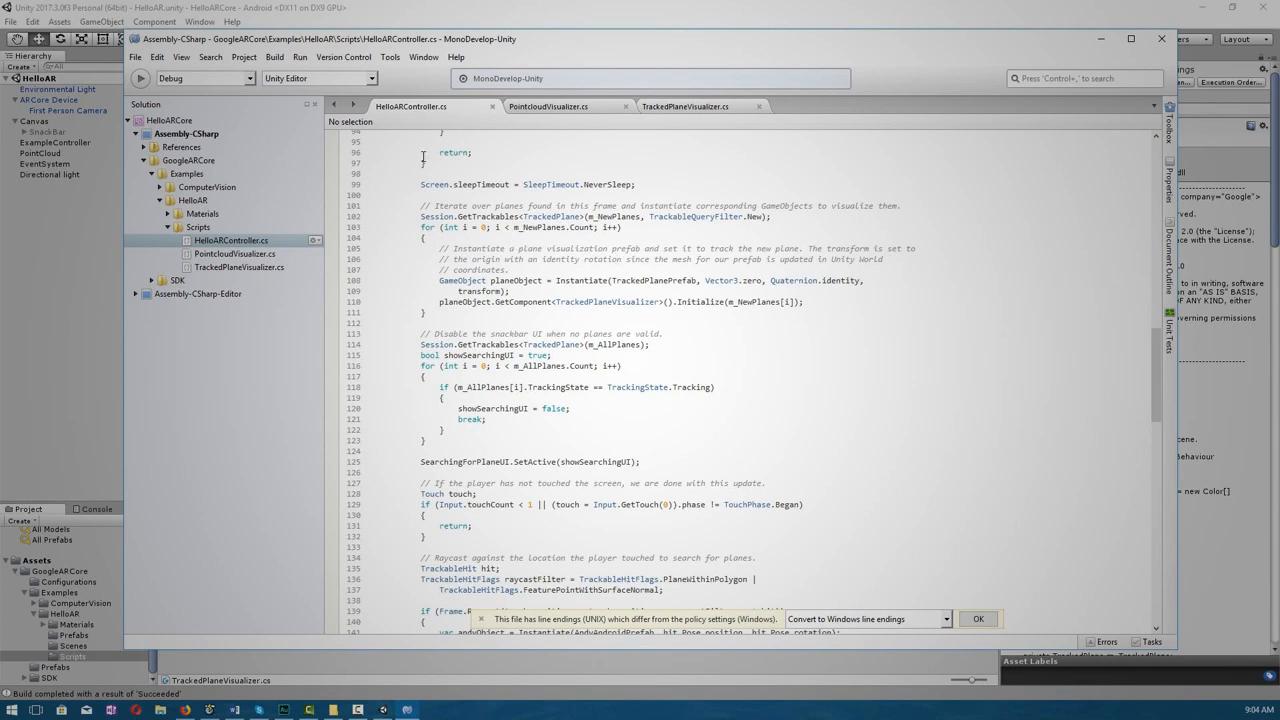
{"action": "scroll", "coordinate": [684, 372], "scroll_direction": "up", "scroll_amount": 2}
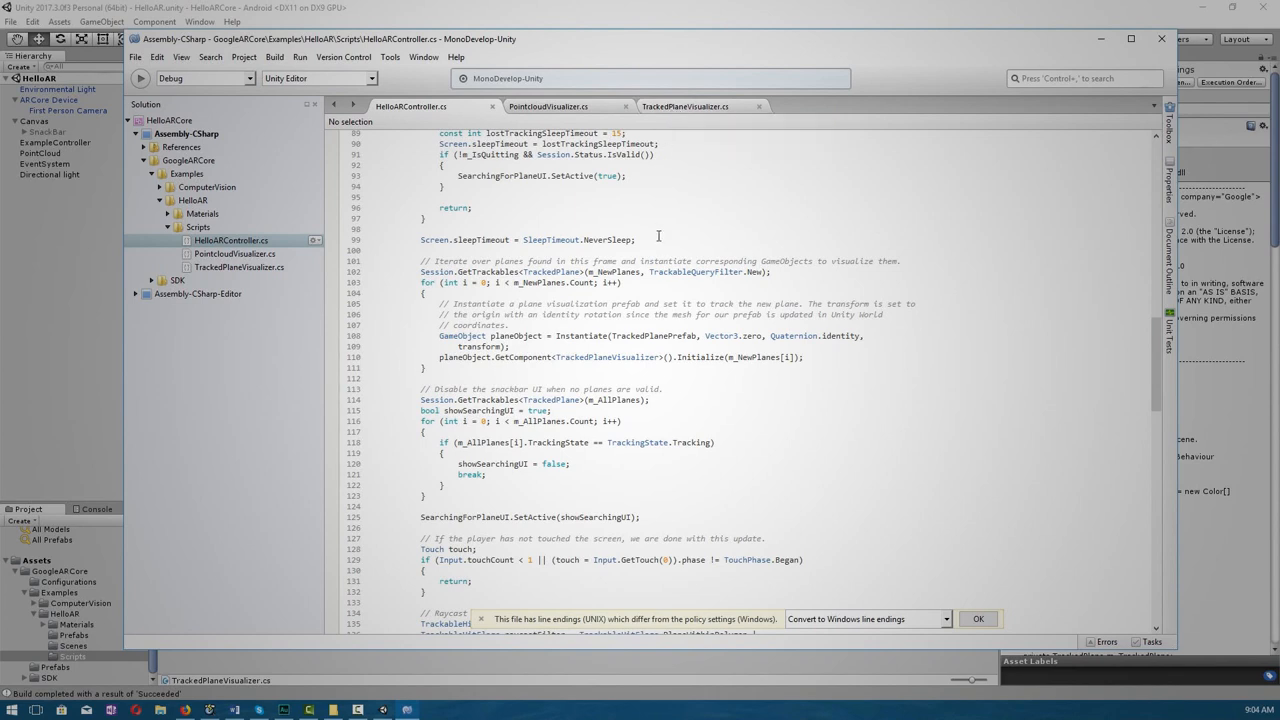
{"action": "mouse_move", "coordinate": [516, 281]}
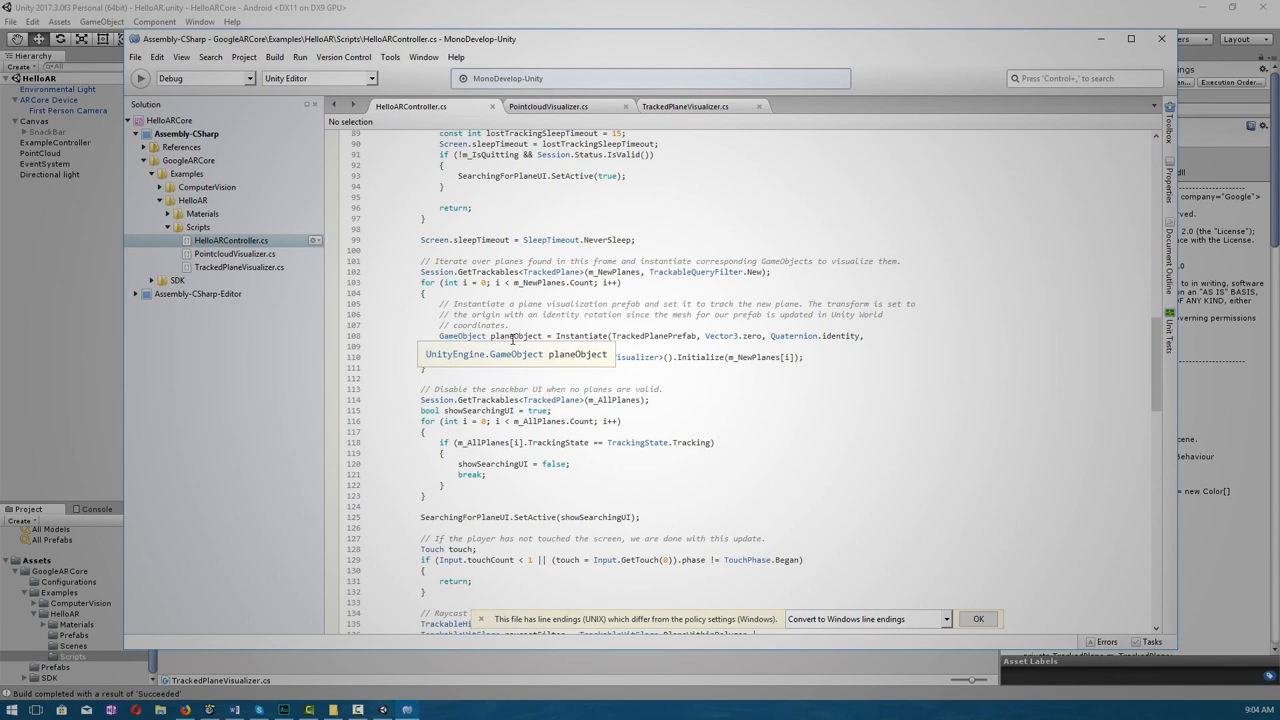
{"action": "left_click_drag", "start_coordinate": [420, 388], "coordinate": [528, 453]}
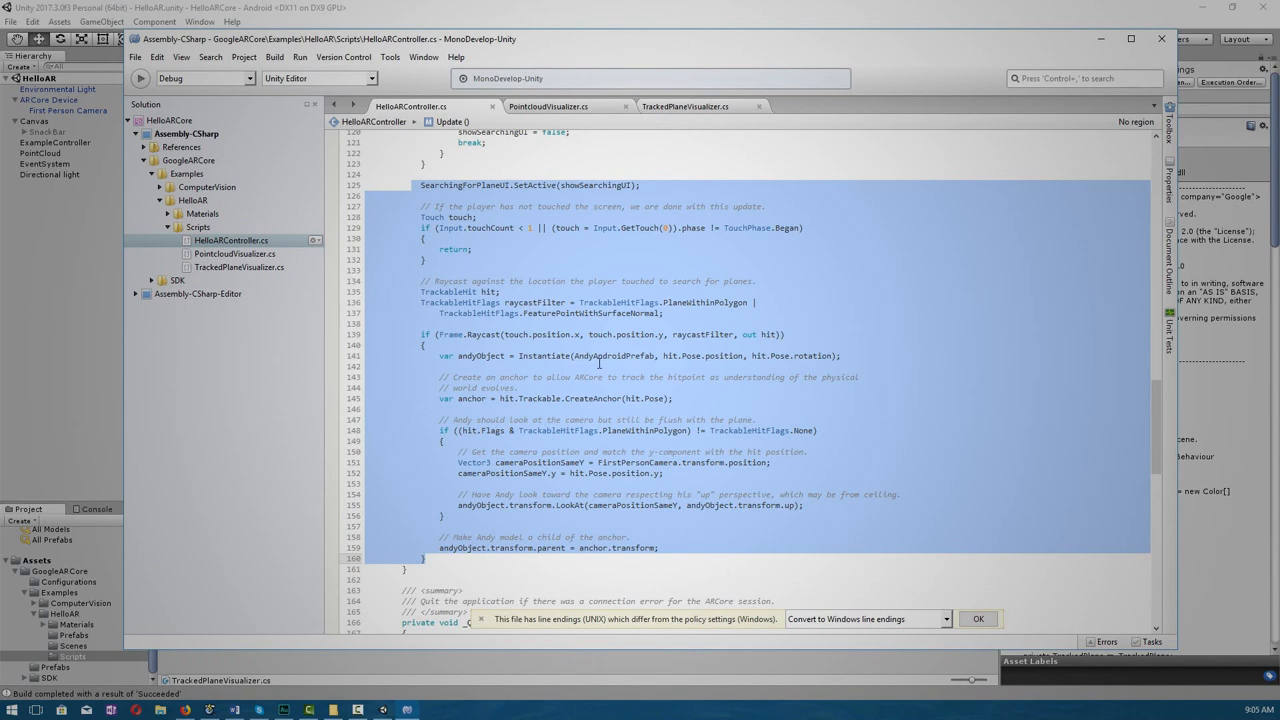
Step: Select the touch raycast block that places the Andy anchor in HelloARController.cs
{"action": "left_click", "coordinate": [440, 366]}
{"action": "left_click_drag", "start_coordinate": [421, 334], "coordinate": [601, 558]}
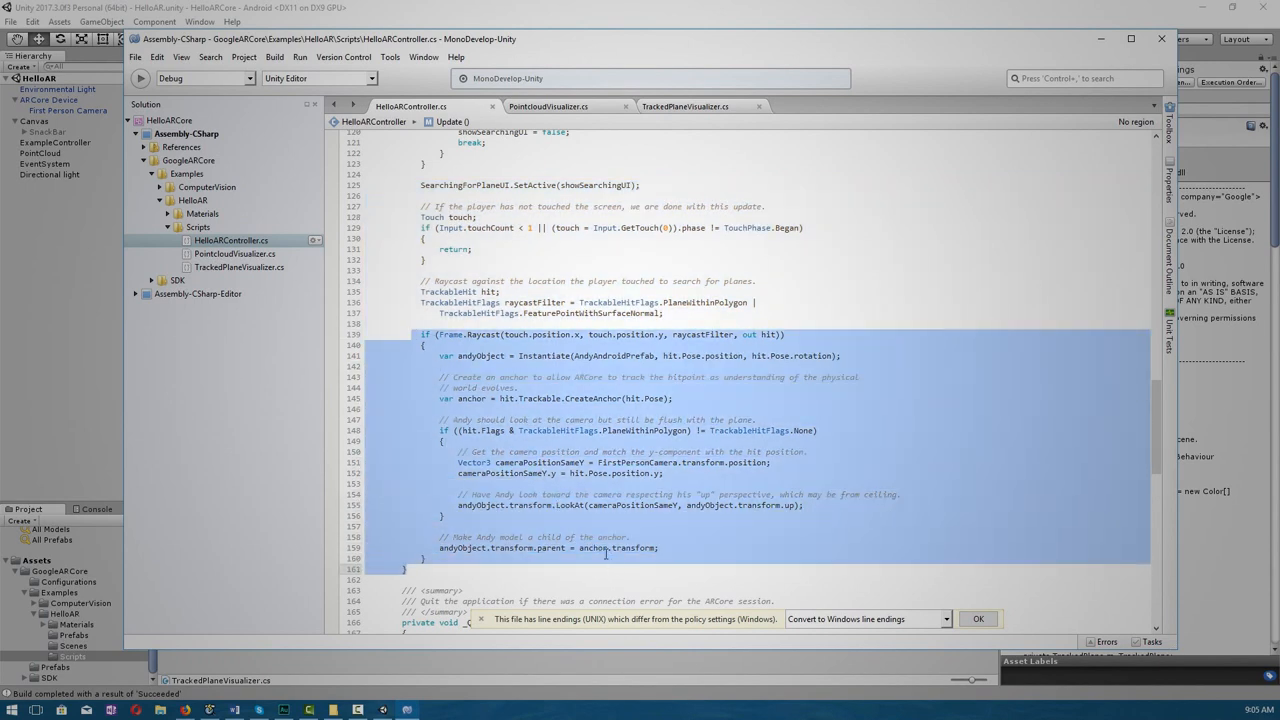
{"action": "left_click_drag", "start_coordinate": [601, 558], "coordinate": [801, 371]}
{"action": "scroll", "coordinate": [801, 371], "scroll_direction": "down", "scroll_amount": 14}
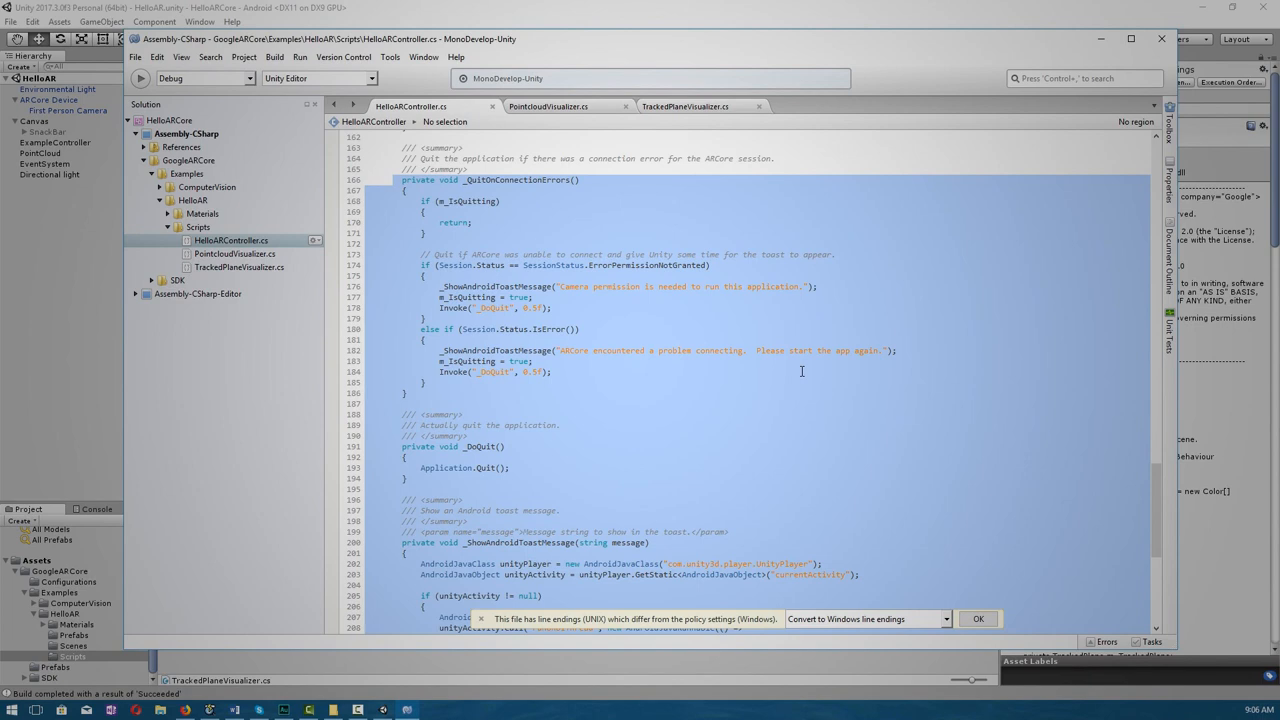
Step: View PointcloudVisualizer.cs, then TrackedPlaneVisualizer.cs with its plane colour array
{"action": "left_click", "coordinate": [548, 106]}
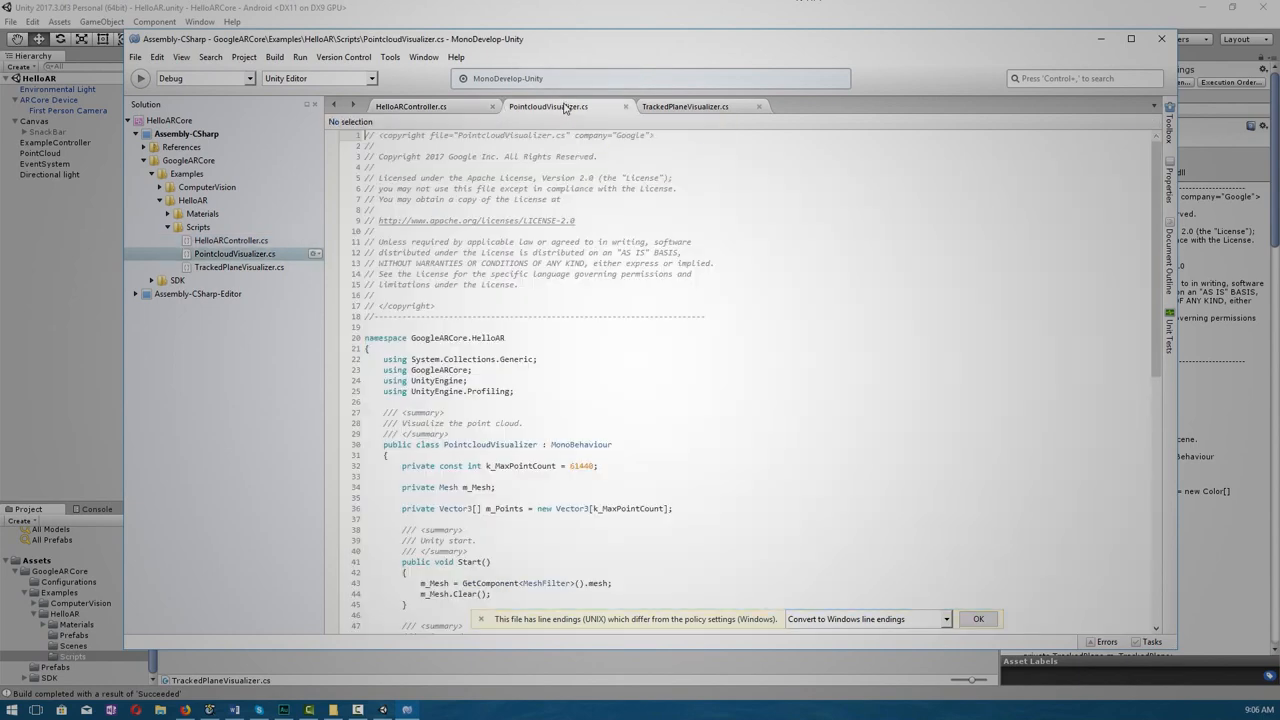
{"action": "left_click", "coordinate": [689, 107]}
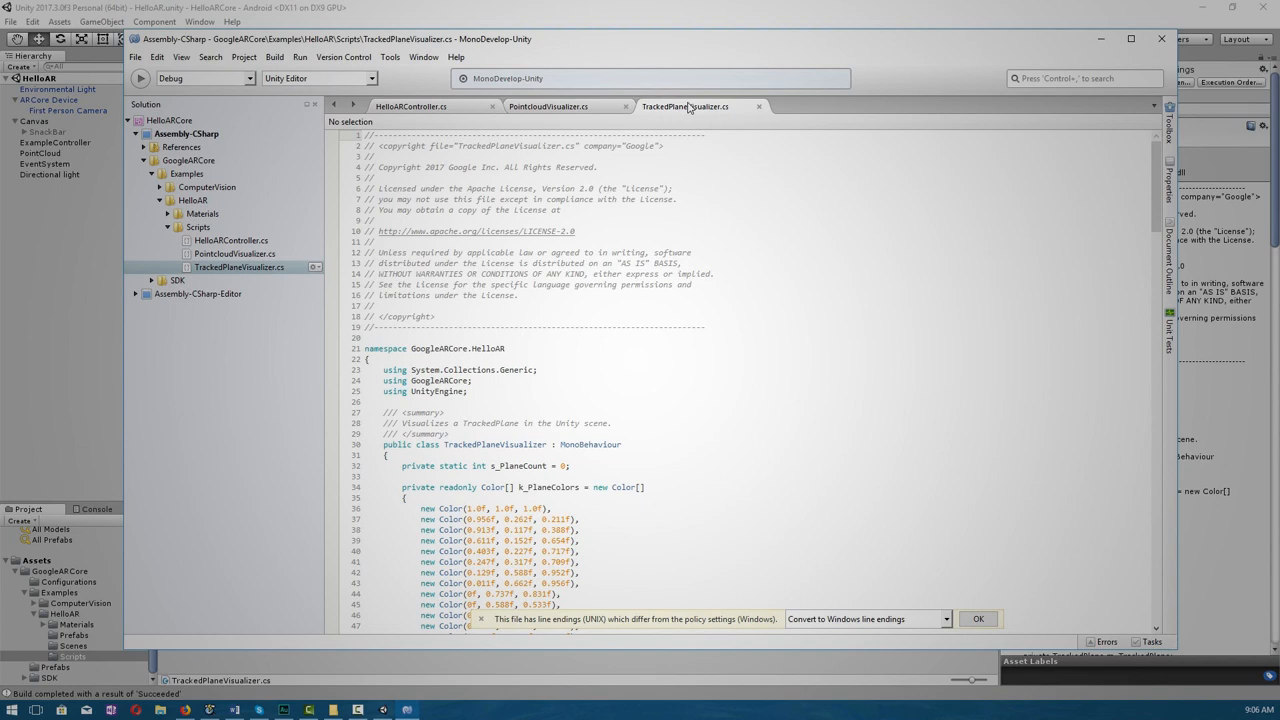